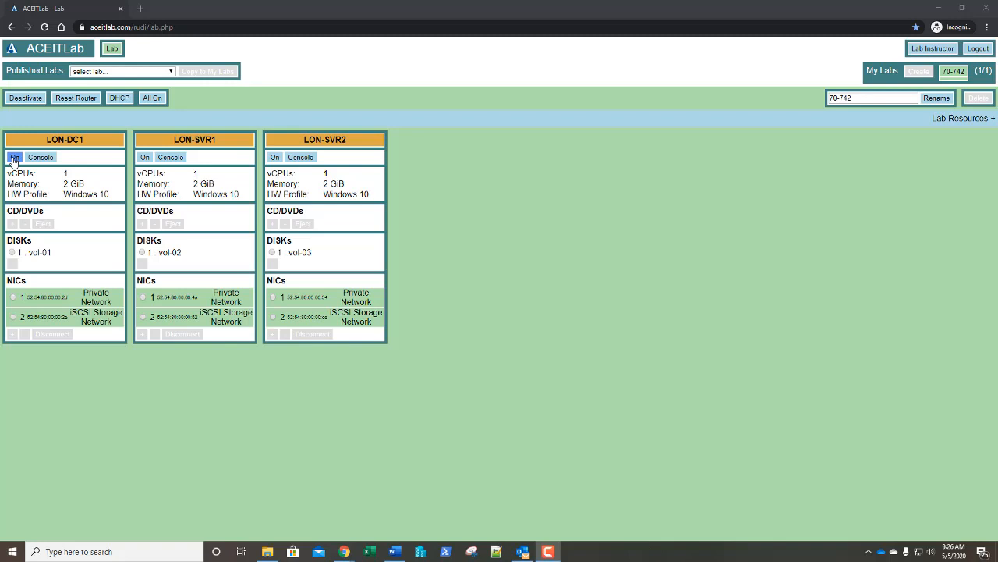
Step: Start the LON-DC1 virtual machine and open its remote console to the lock screen
left_click(14, 159)
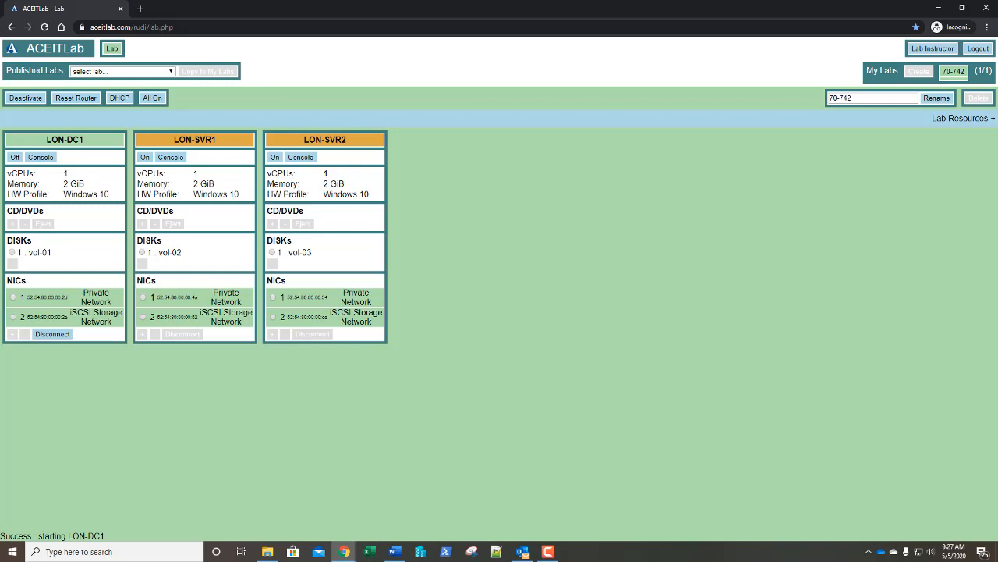
left_click(45, 158)
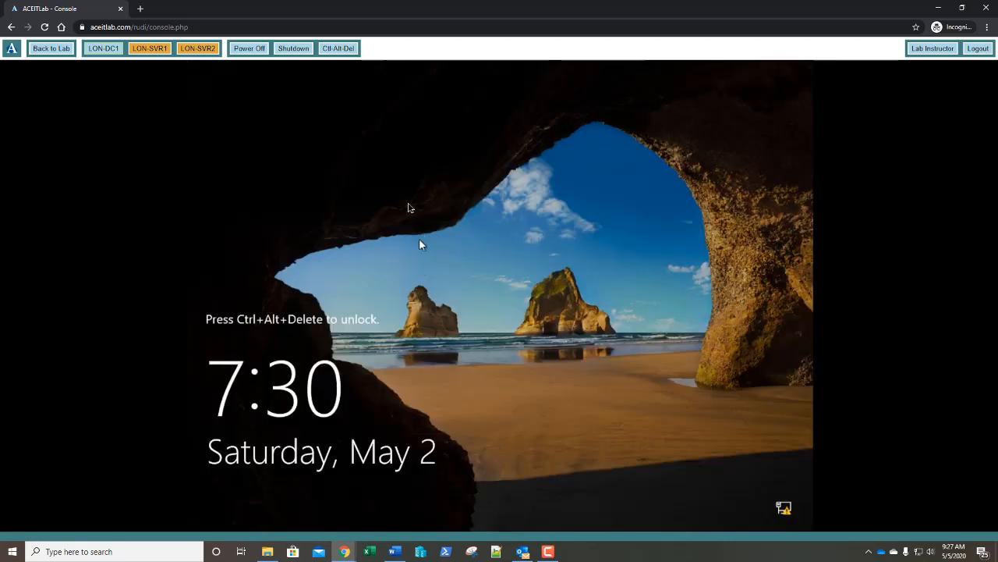
Step: Sign in to LON-DC1 as Administrator using the administrator password
left_click(335, 50)
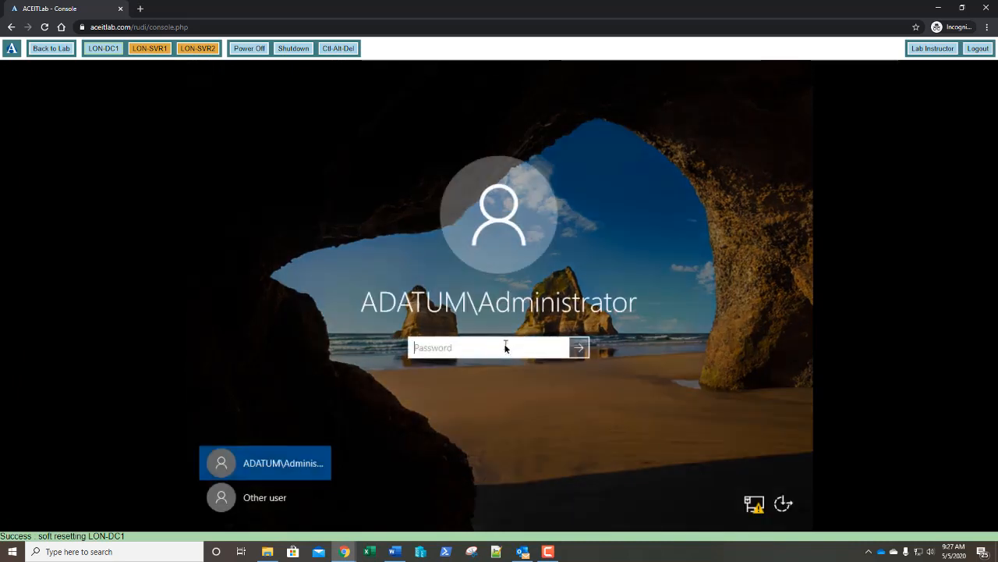
type("Pa55w.rd")
key("Return")
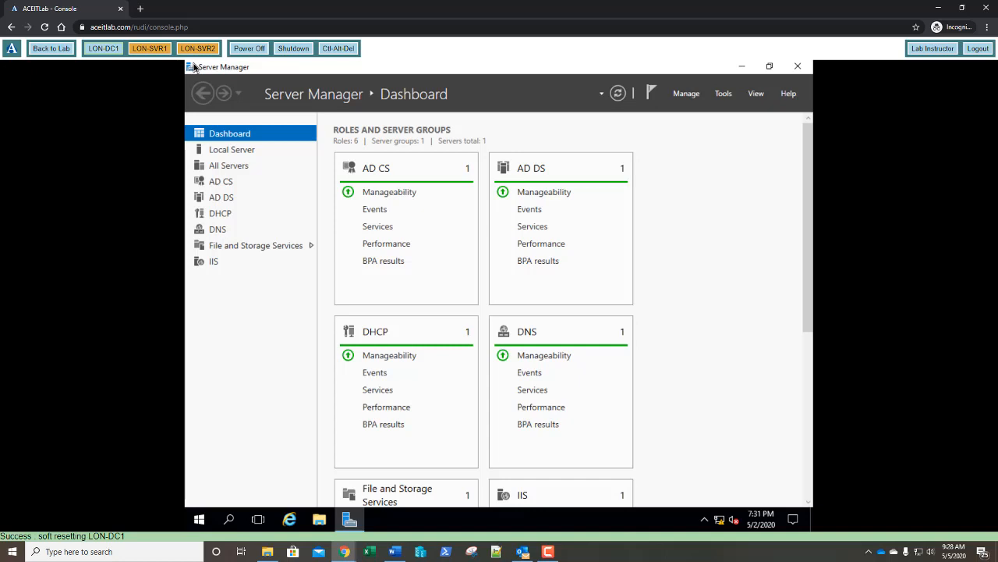
Step: Launch Group Policy Management and Active Directory Users and Computers from Server Manager's Tools
left_click(724, 93)
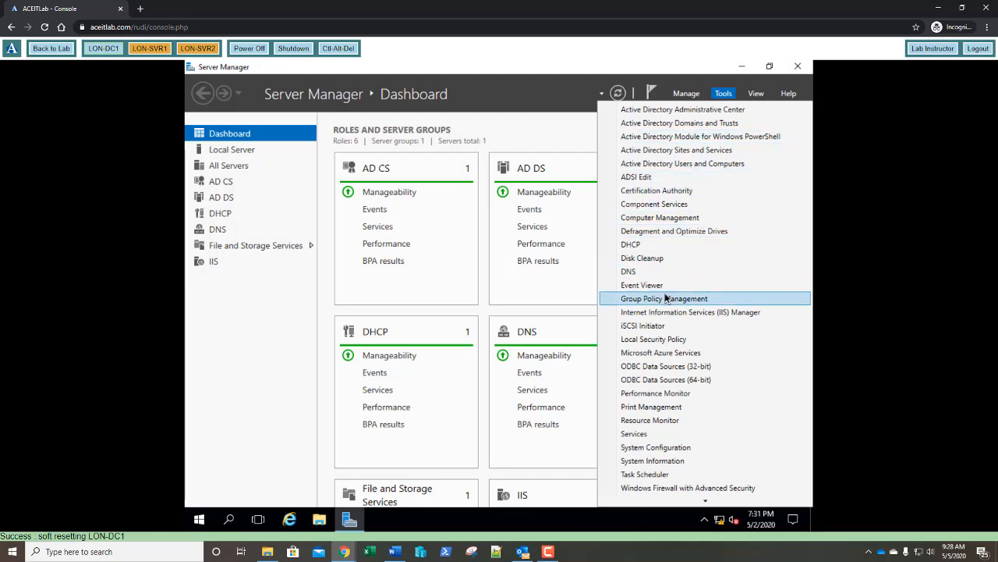
left_click(665, 298)
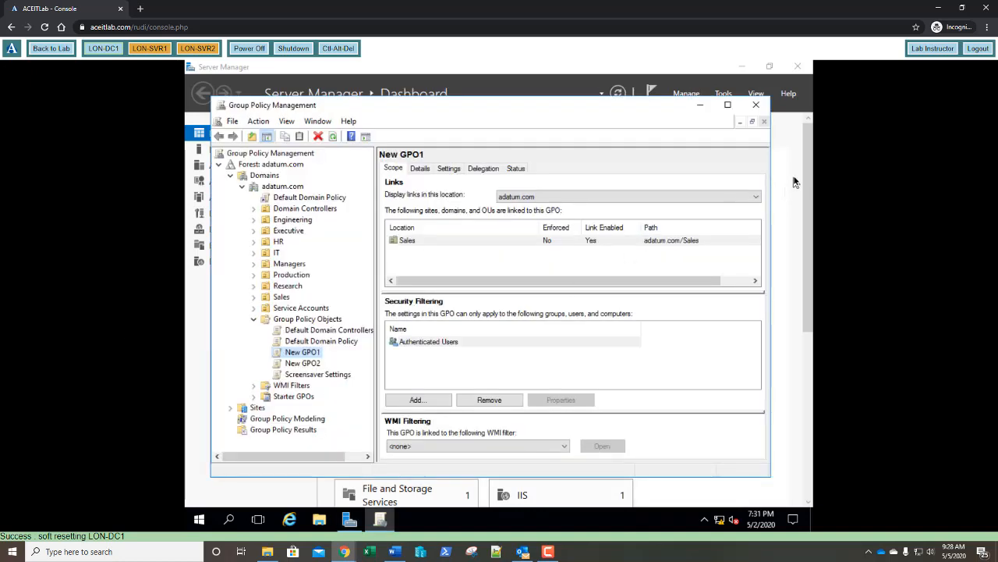
left_click(790, 131)
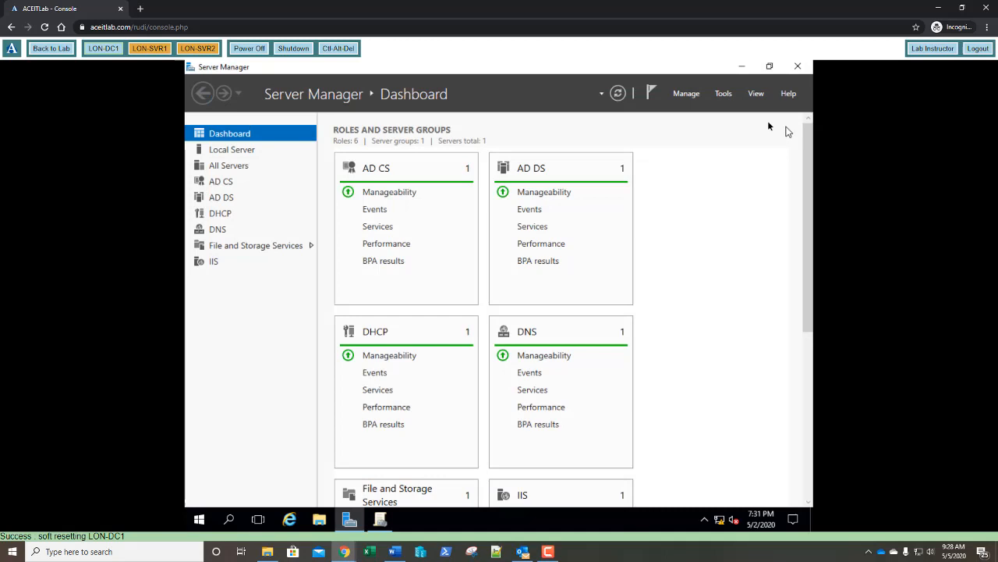
left_click(724, 97)
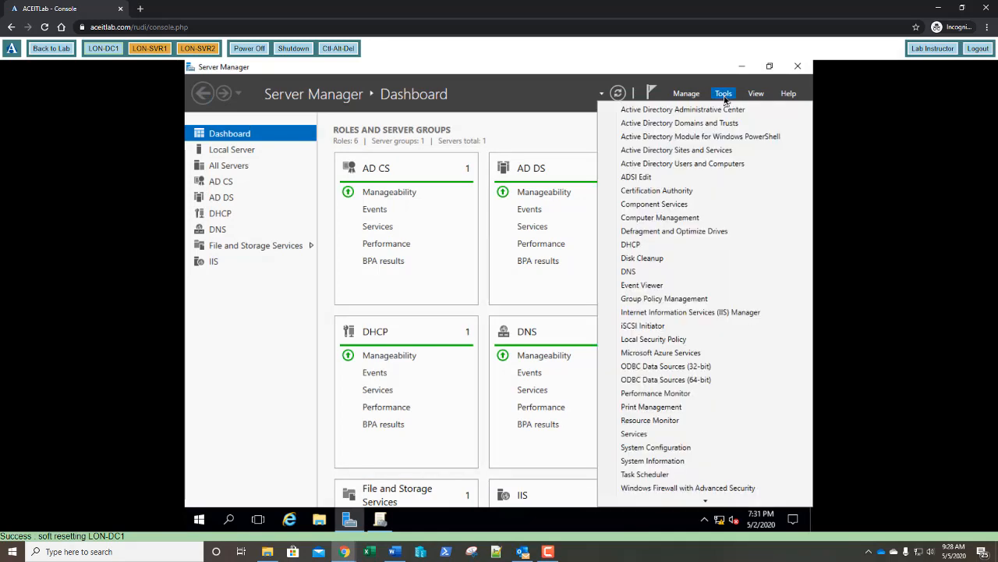
left_click(693, 169)
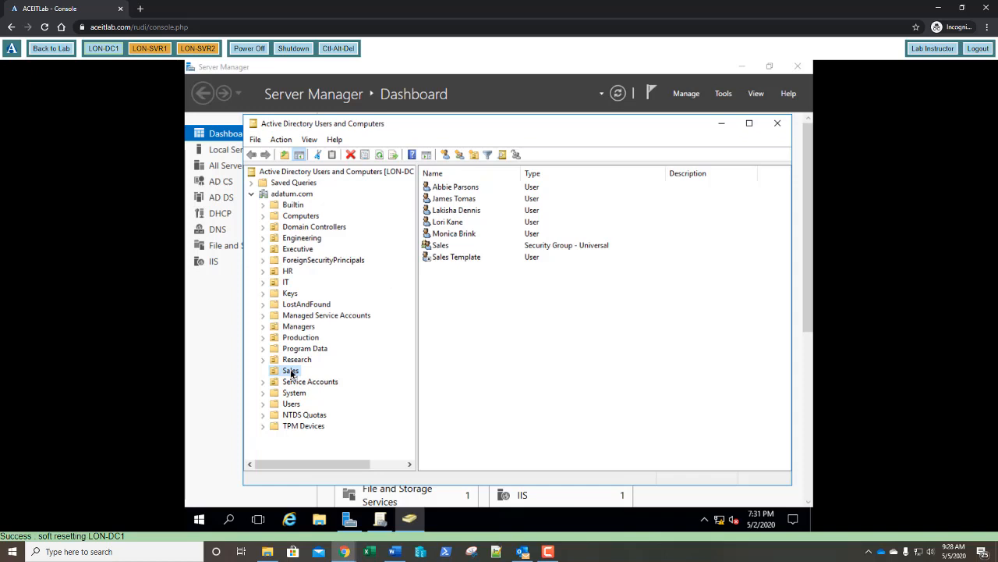
Step: Add organizational units named East and West under adatum.com's Sales OU
right_click(291, 373)
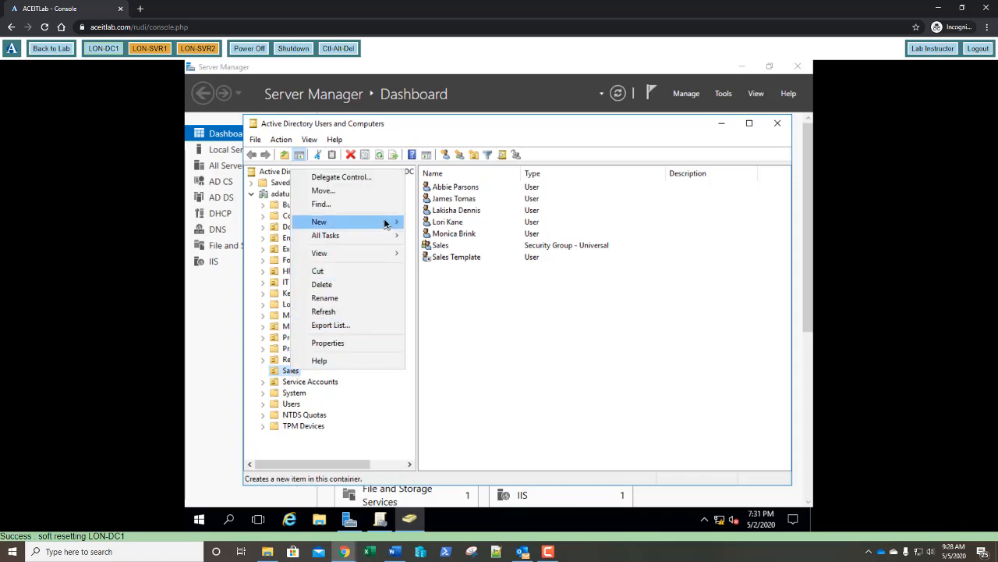
mouse_move(385, 224)
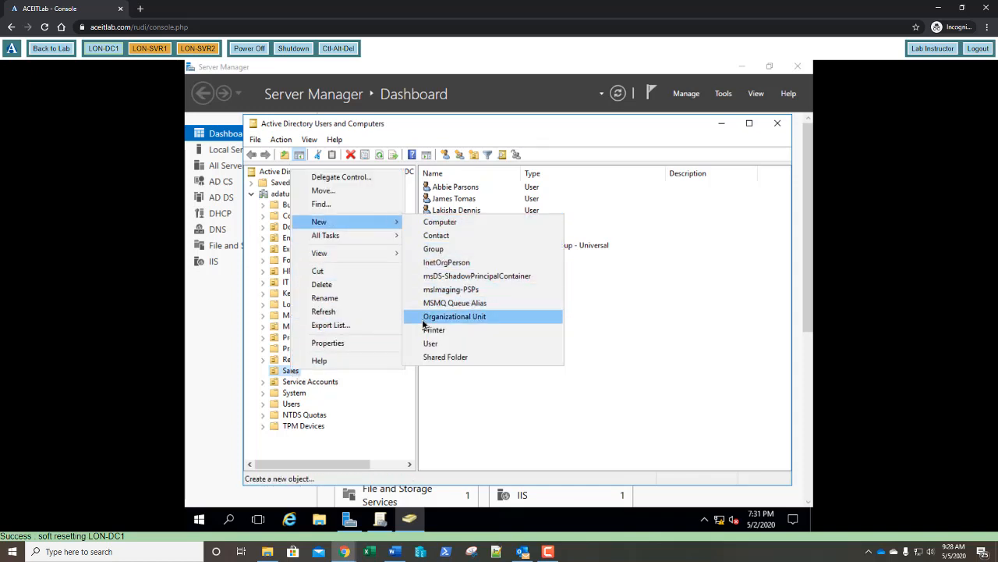
left_click(455, 317)
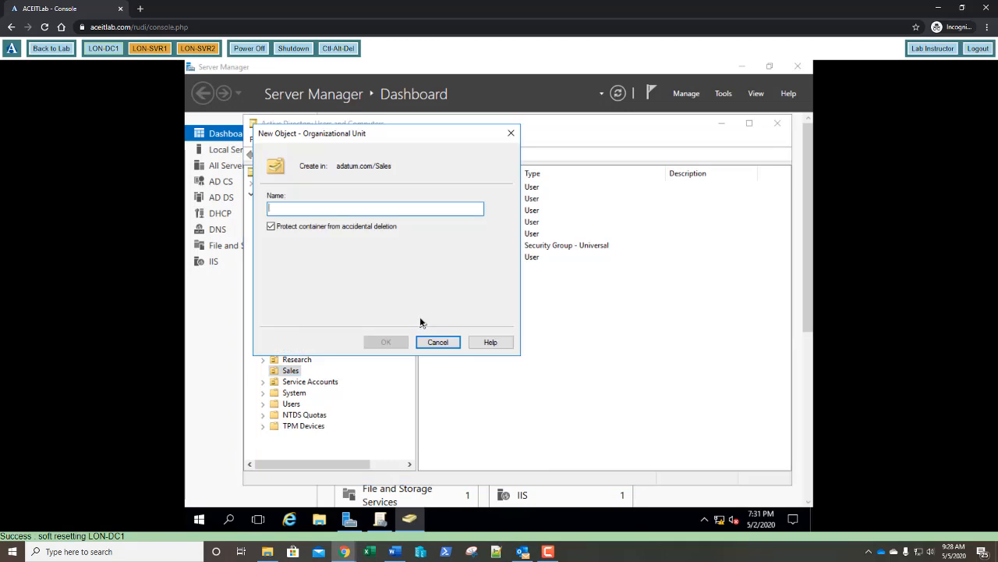
type("East")
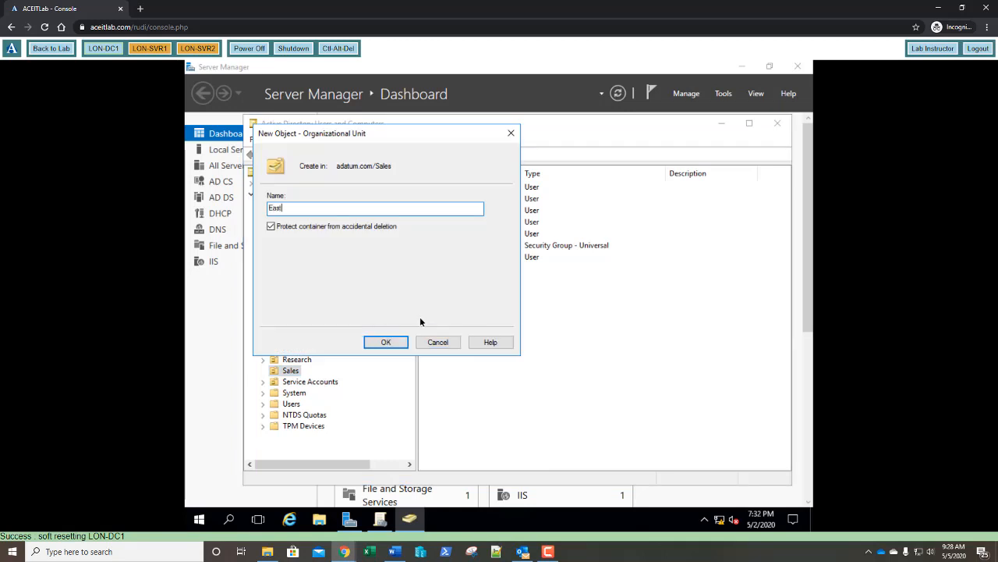
key("Return")
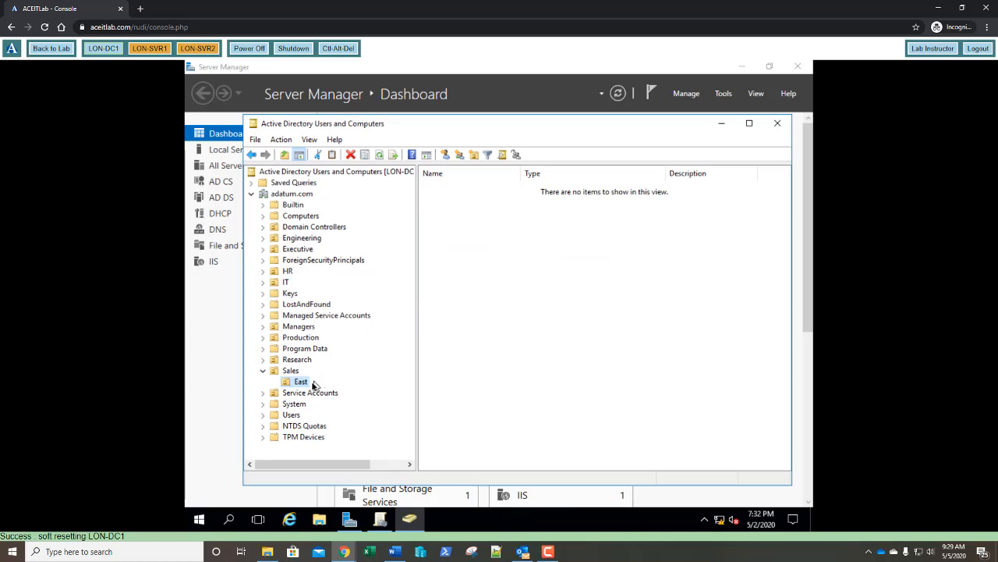
right_click(290, 372)
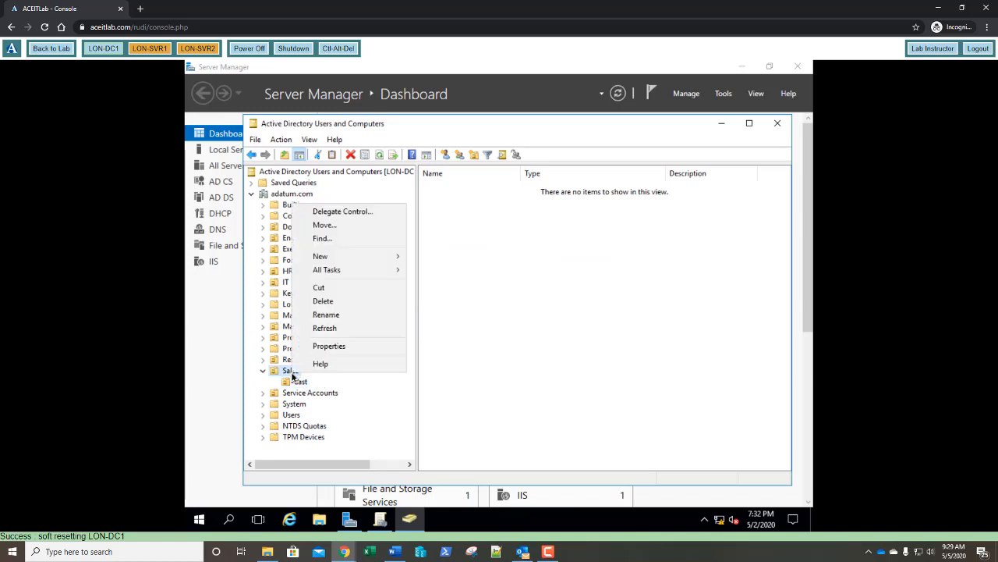
mouse_move(372, 260)
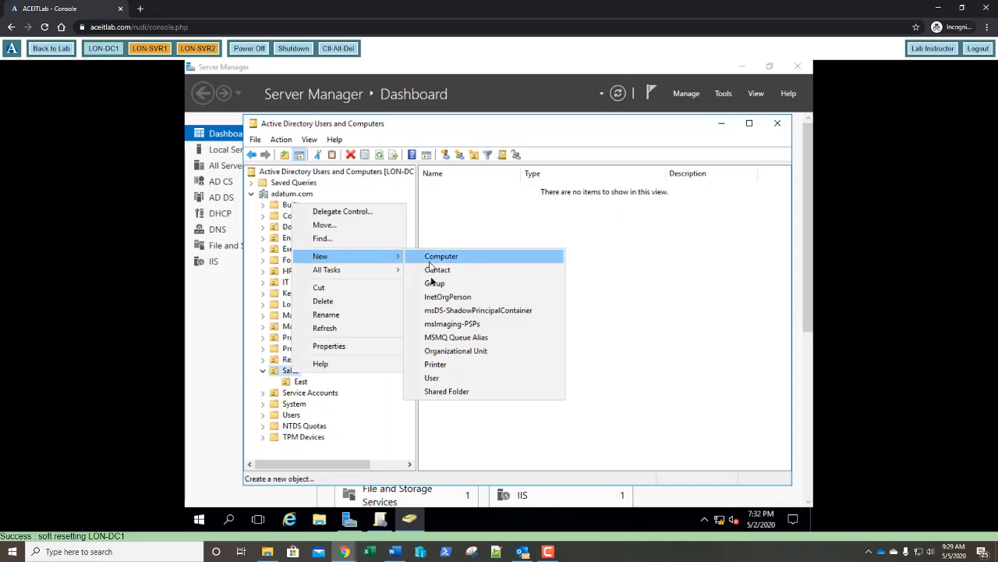
left_click(455, 351)
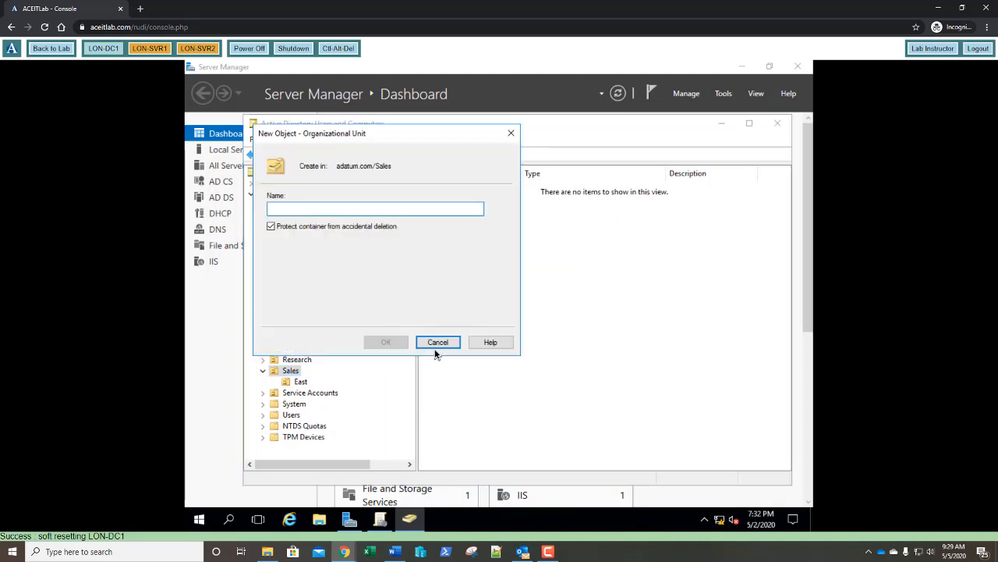
type("West")
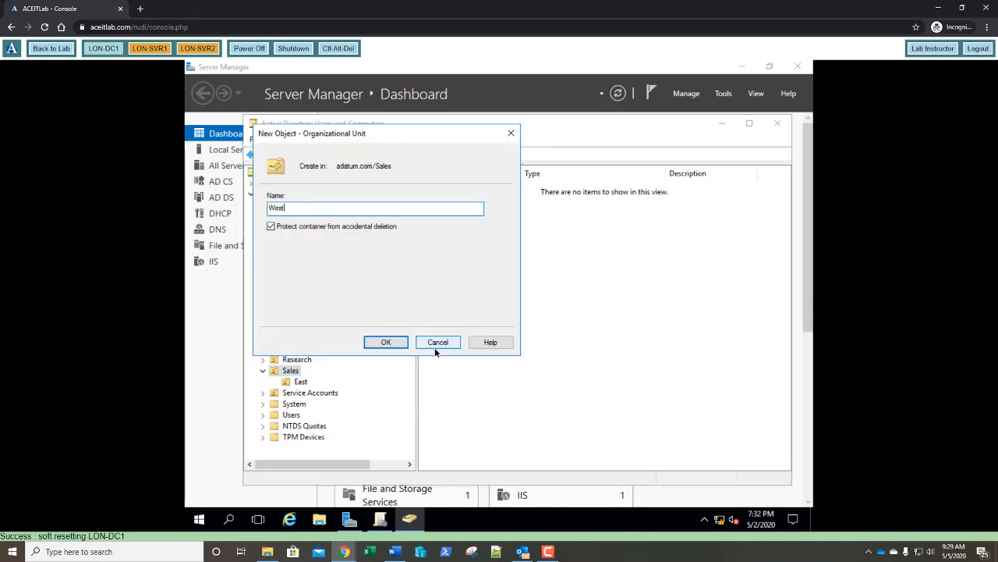
key("Return")
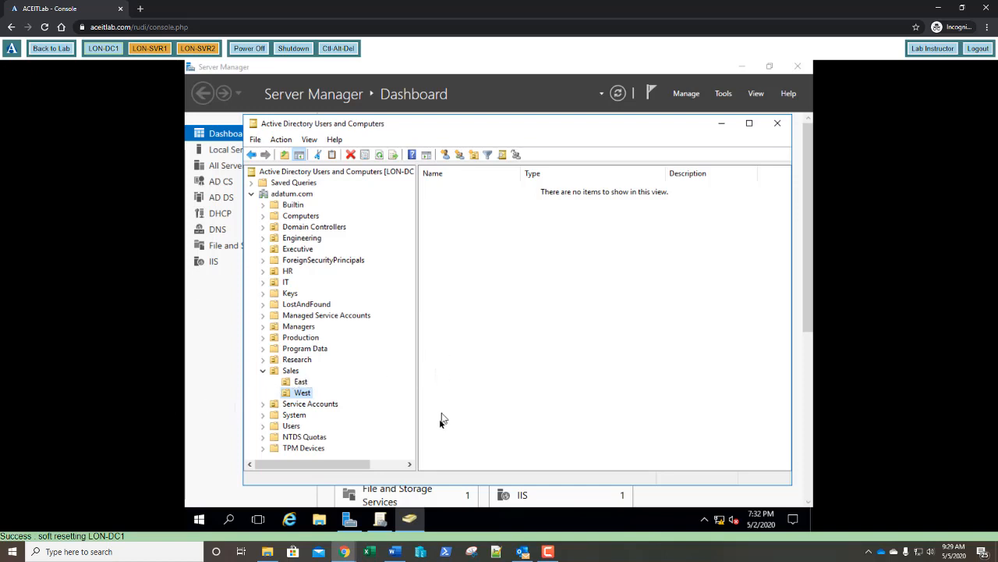
Step: Create a GPO named GPO1 linked to Sales, then expand Sales to show East and West
left_click(380, 519)
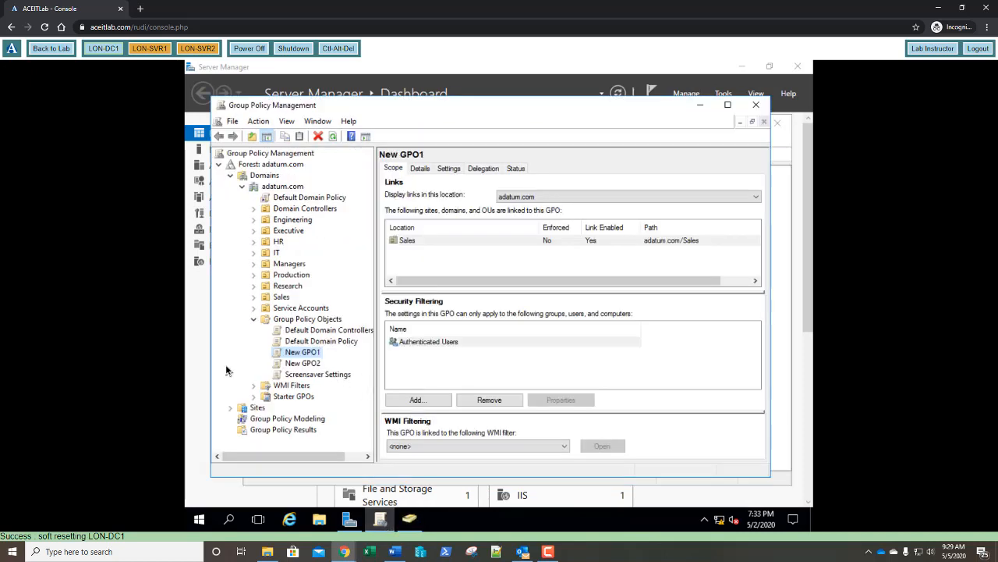
left_click(282, 297)
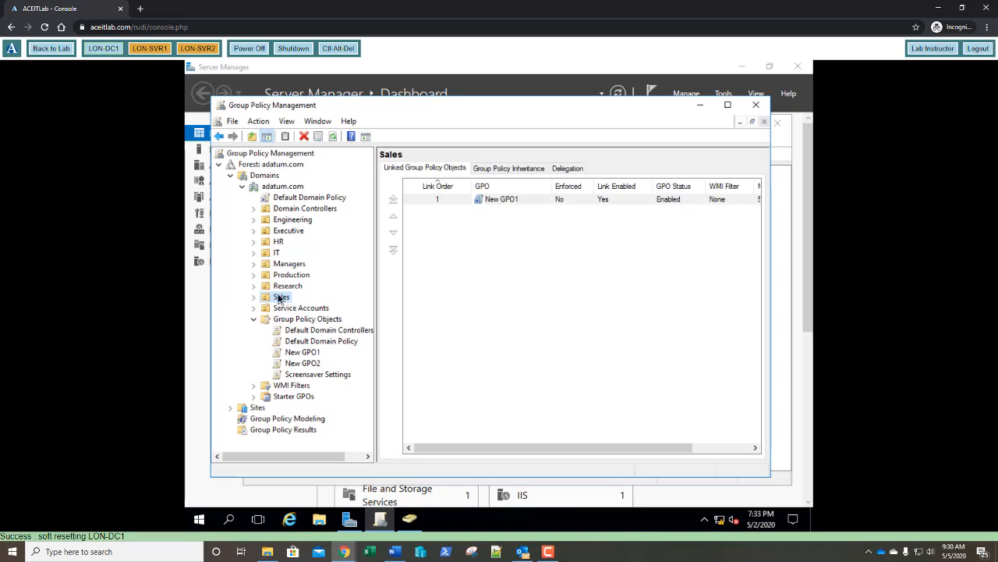
right_click(280, 299)
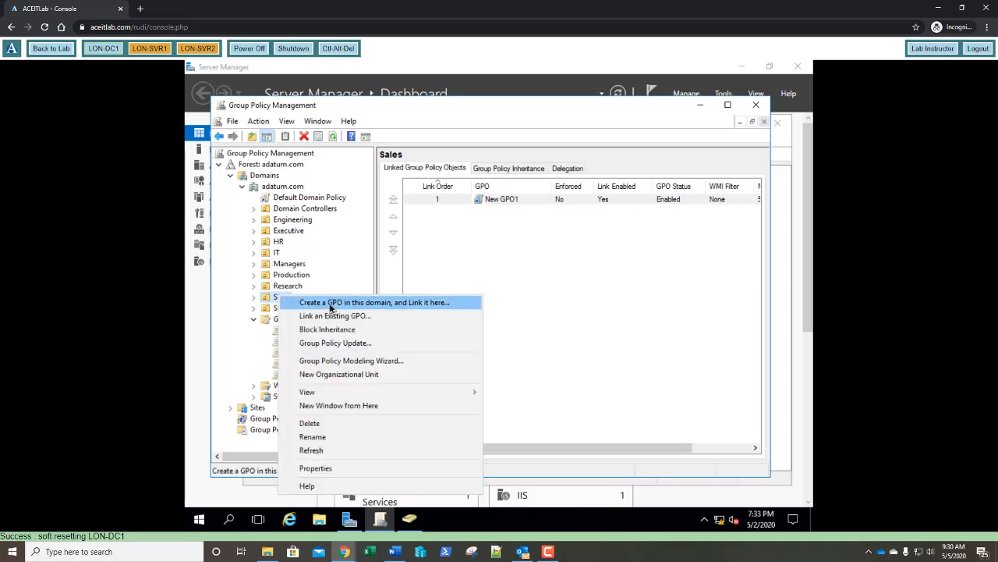
left_click(330, 304)
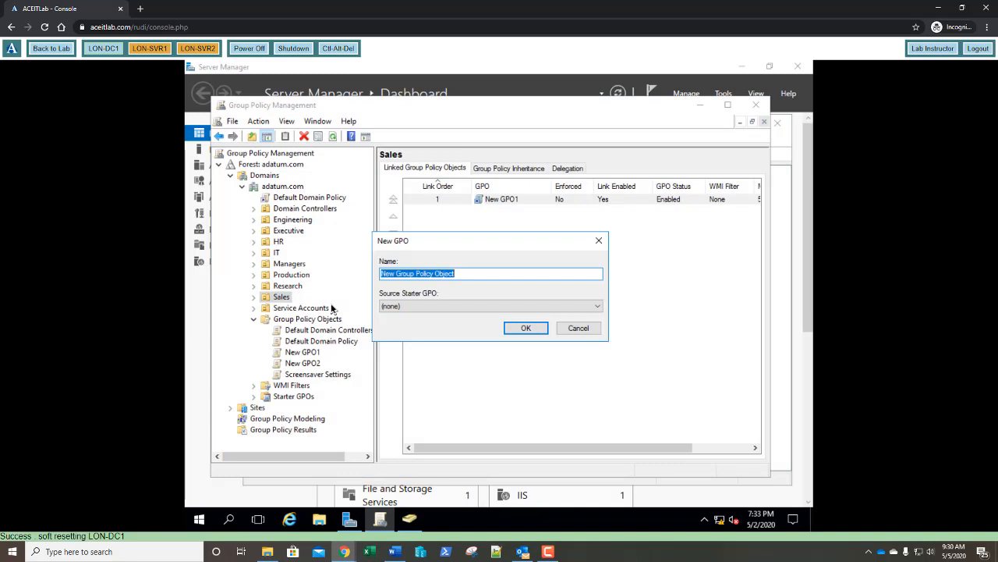
type("GPO1")
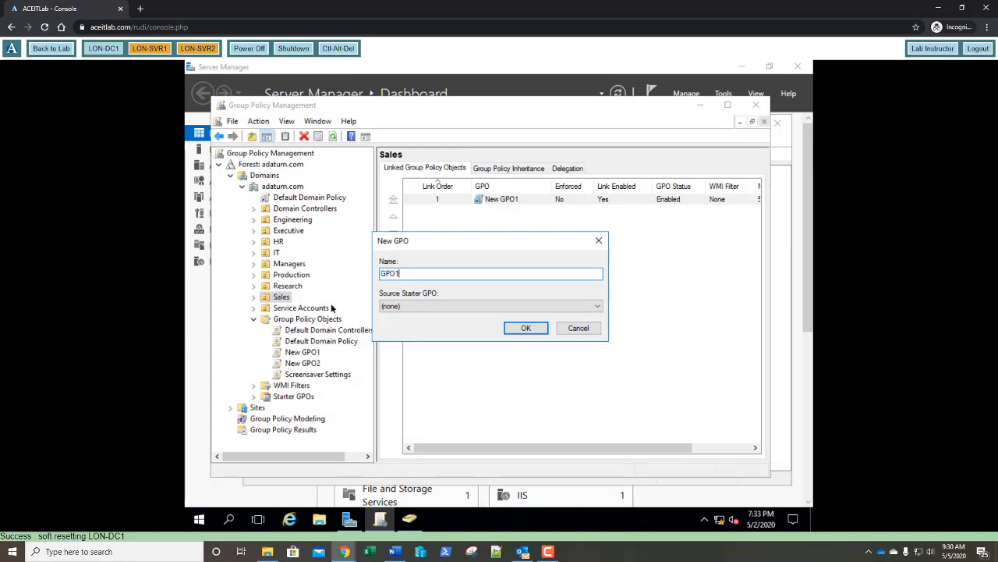
key("Return")
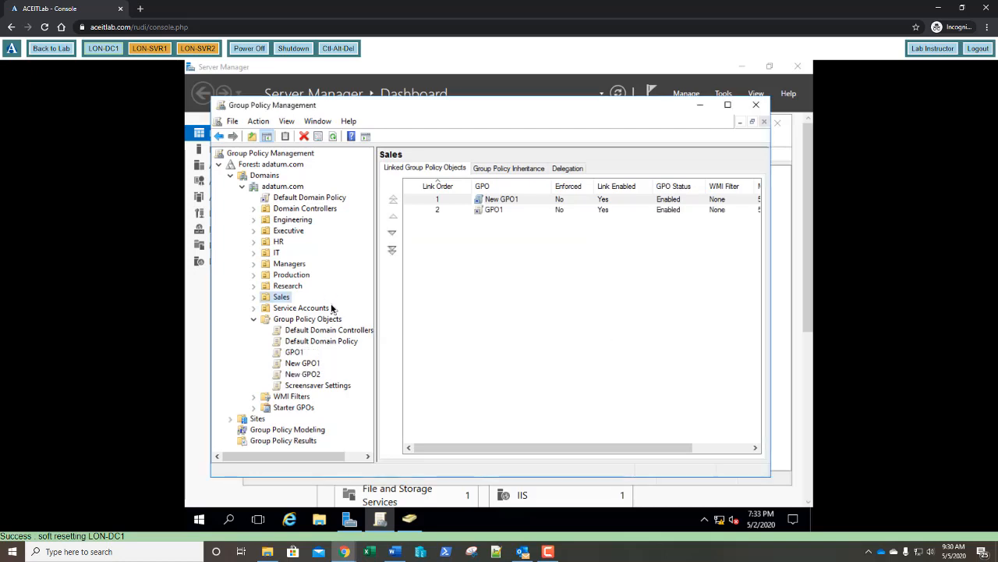
left_click(252, 296)
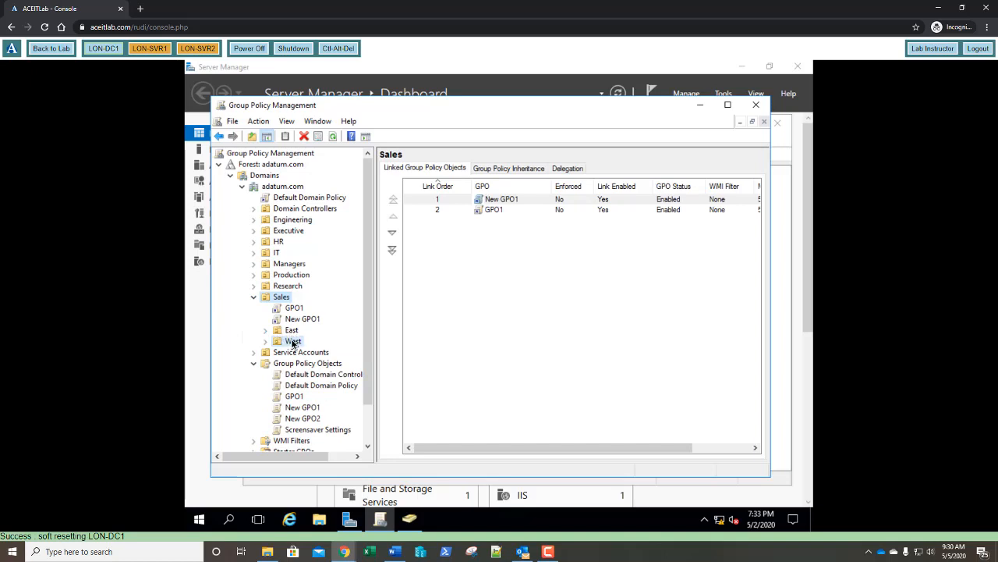
Step: Create a GPO named GPO2 and link it to the West OU
right_click(292, 344)
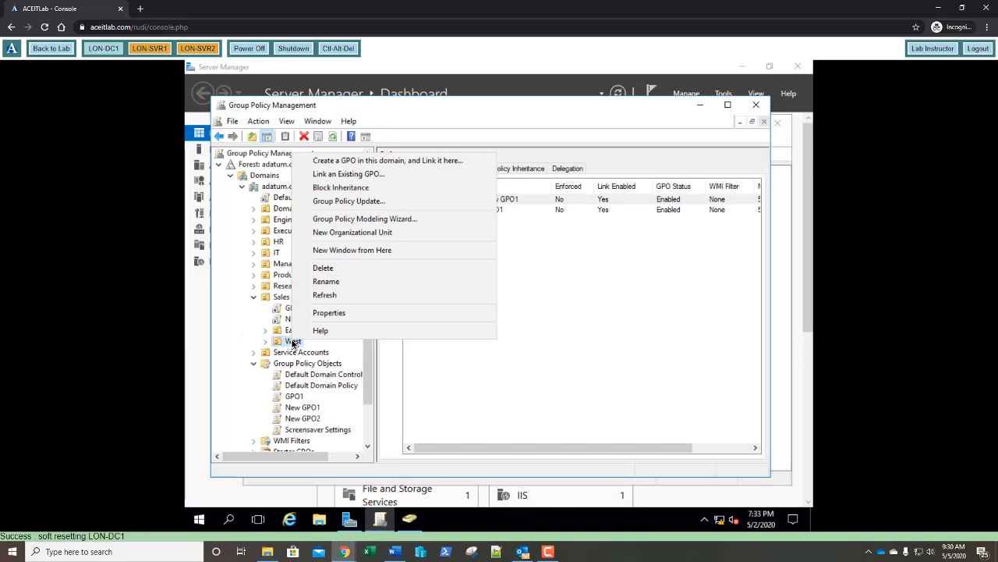
left_click(378, 162)
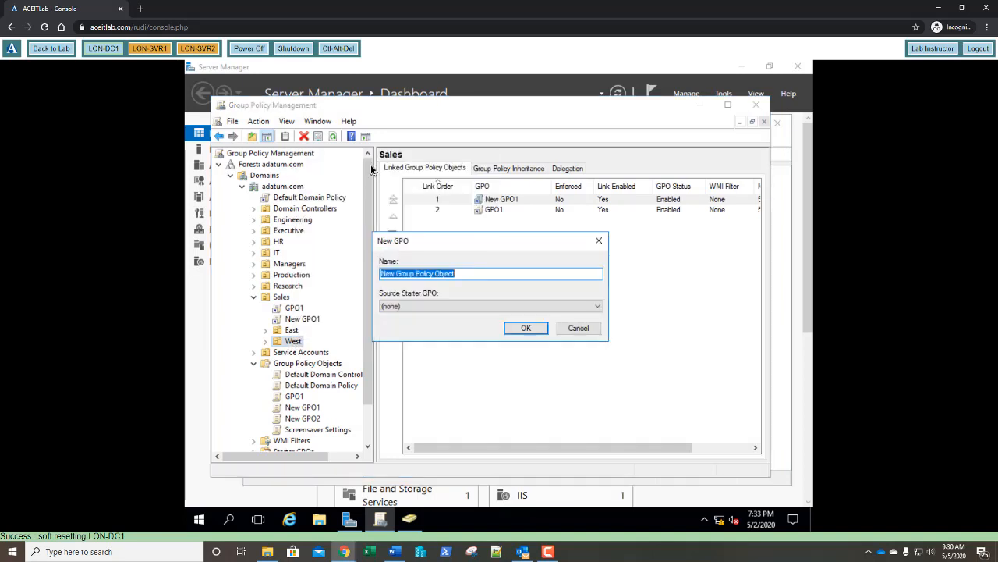
type("GPO2")
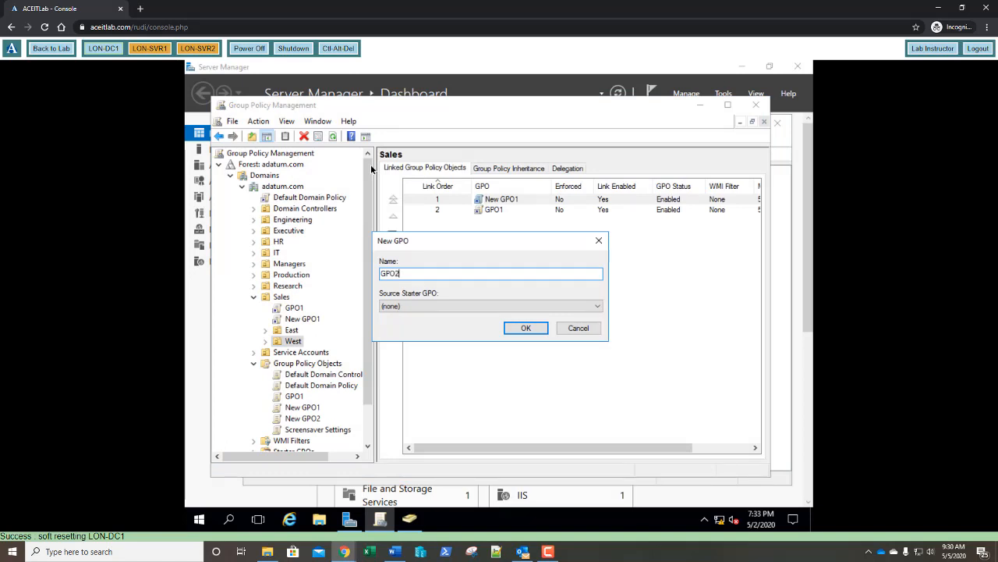
key("Return")
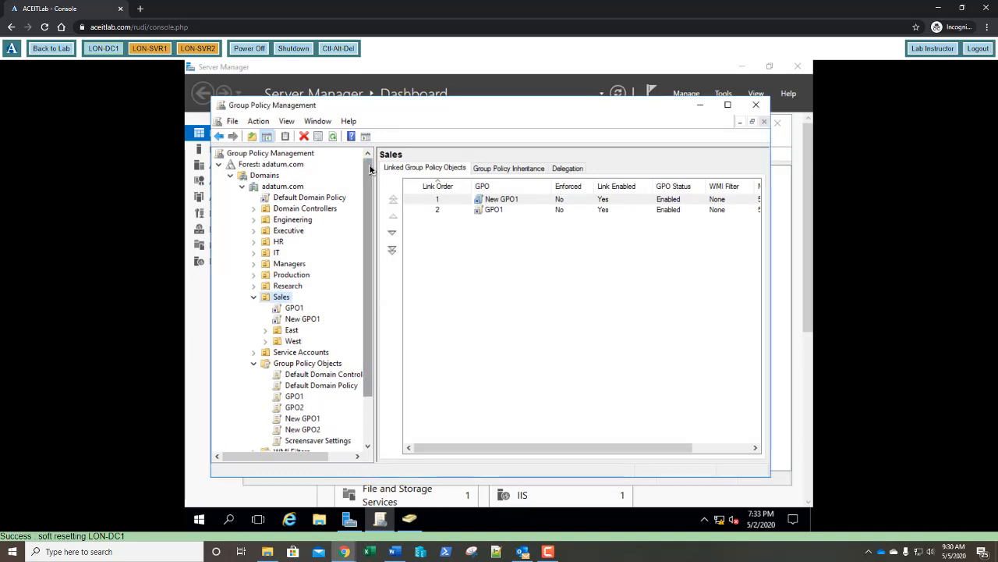
Step: Create a GPO named GPO3 linked to the East OU
right_click(292, 331)
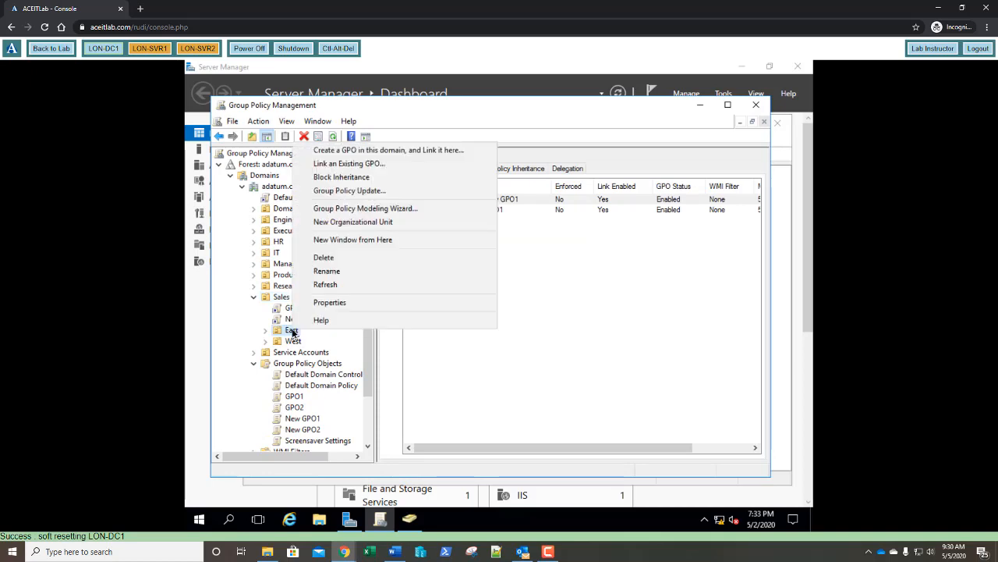
left_click(357, 151)
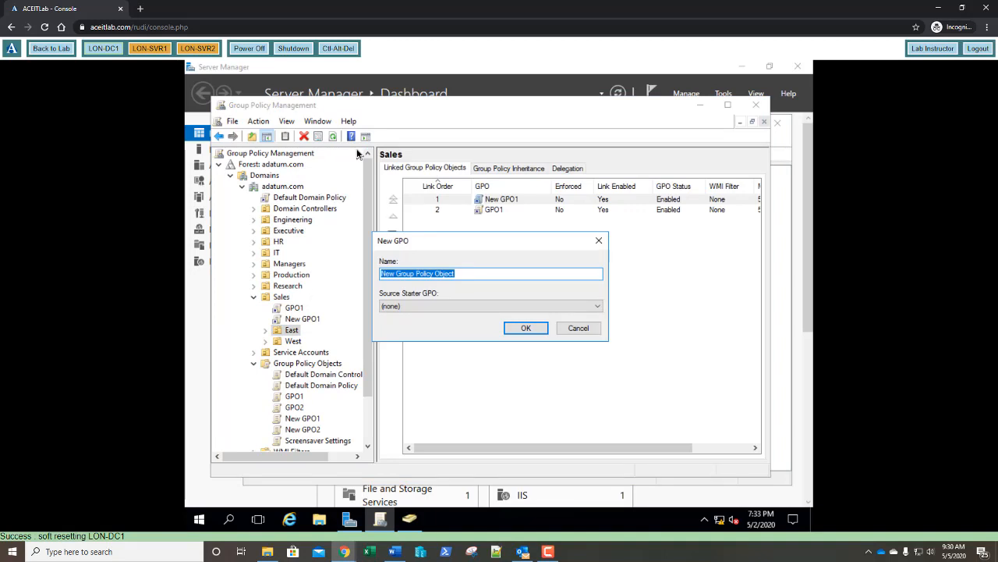
type("GPO3")
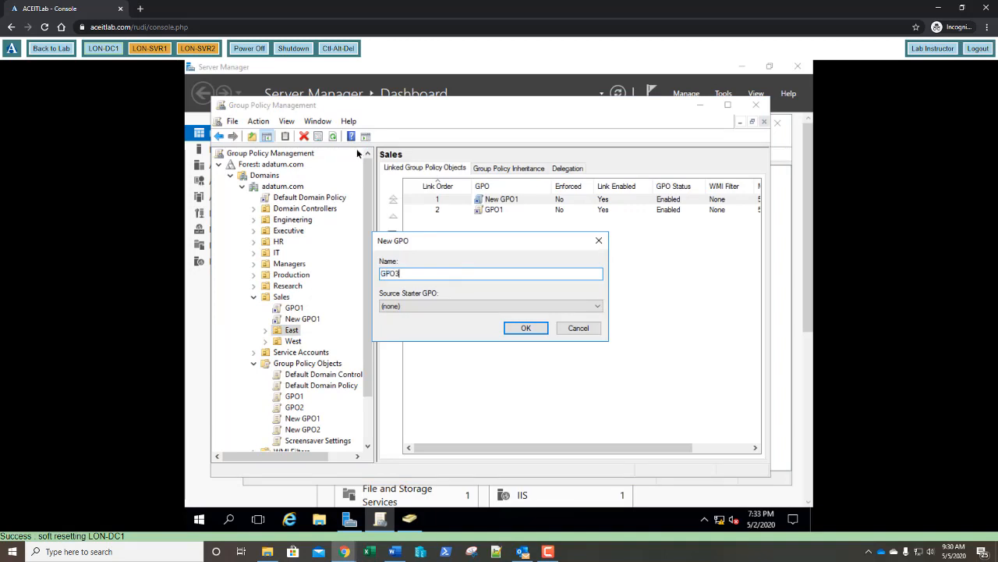
key("Return")
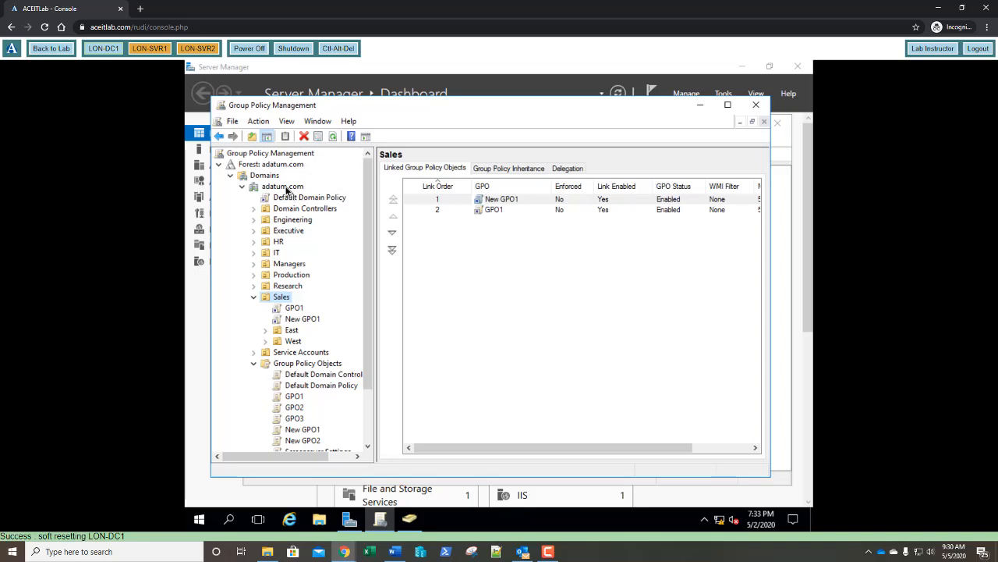
Step: Create a GPO named GPO4 linked at the adatum.com domain level
right_click(287, 189)
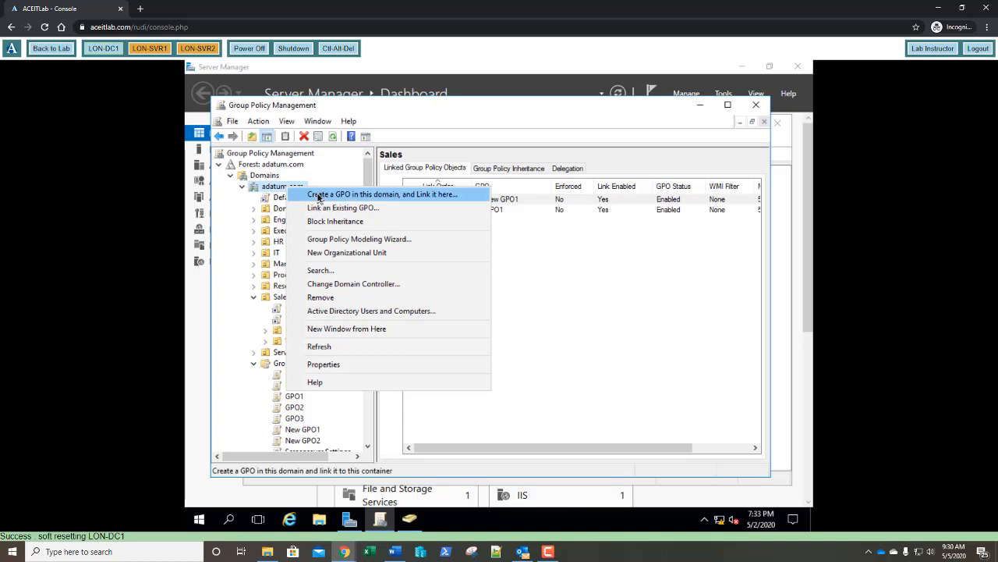
left_click(318, 196)
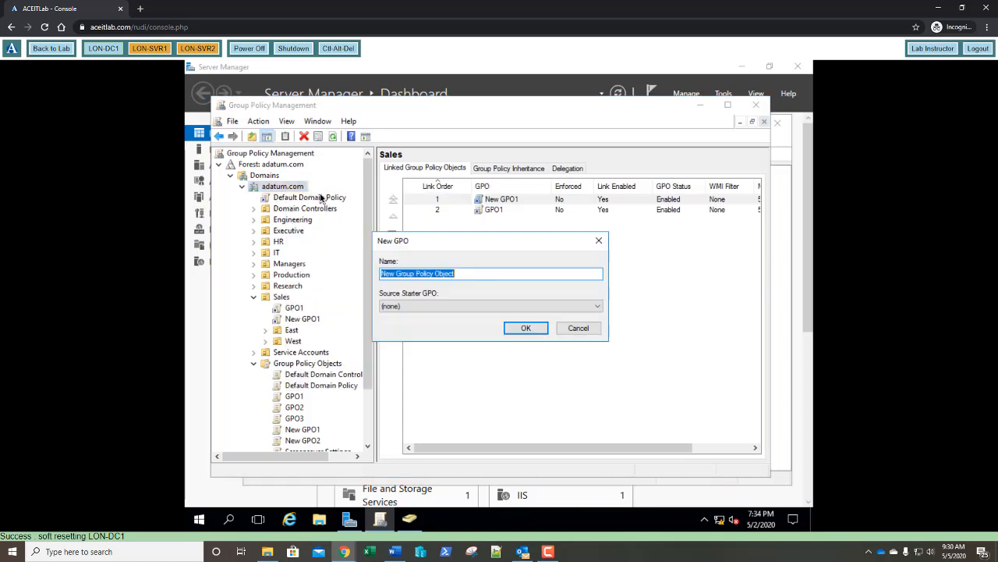
type("GPO")
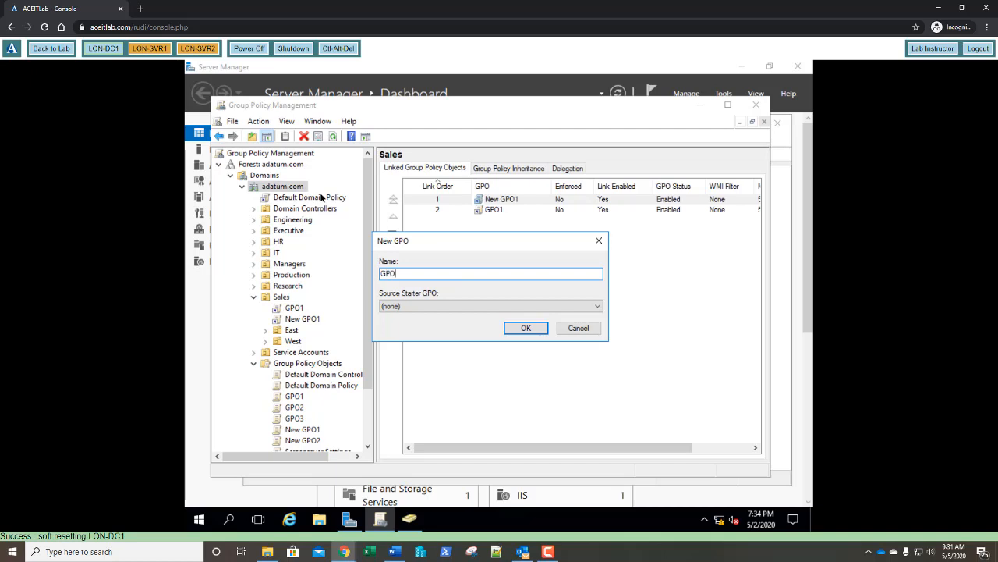
type("4")
key("Return")
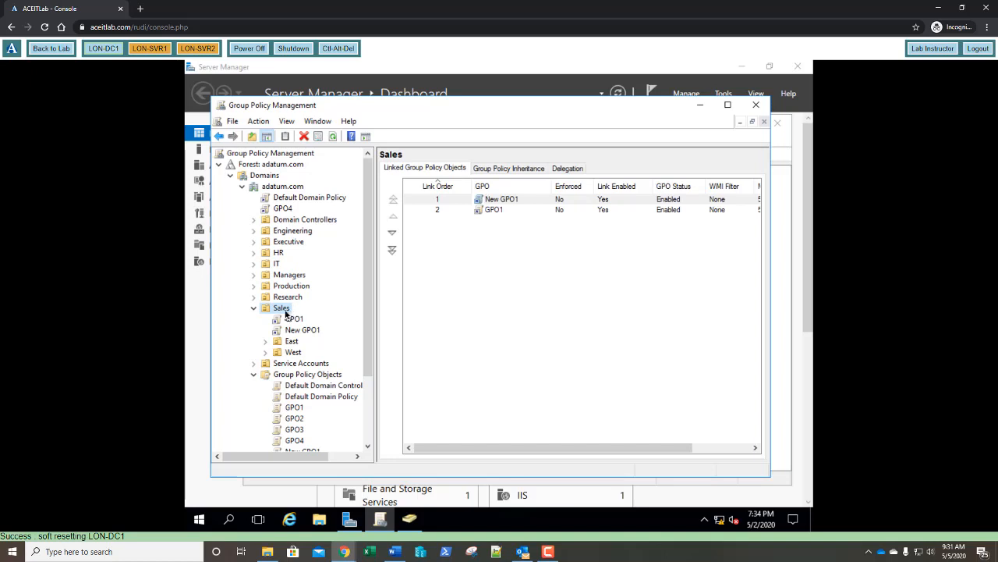
Step: Create a GPO named GPO5 linked to the Sales OU
right_click(285, 312)
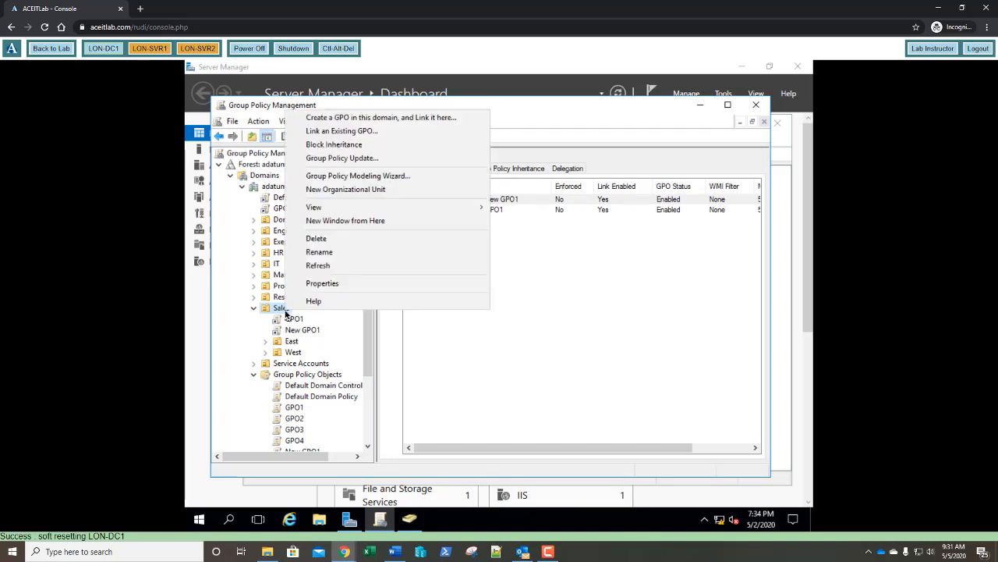
left_click(362, 117)
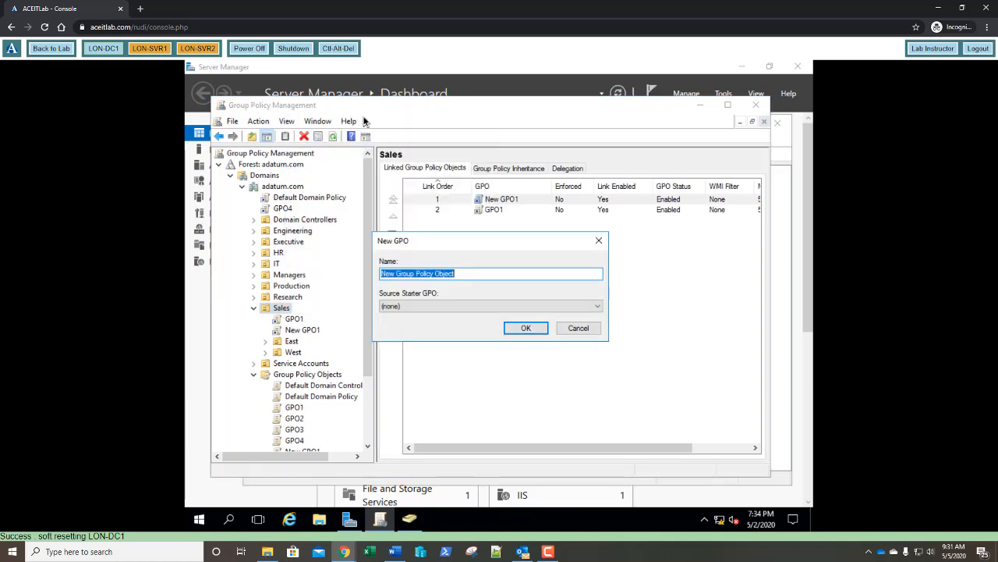
type("GPO5")
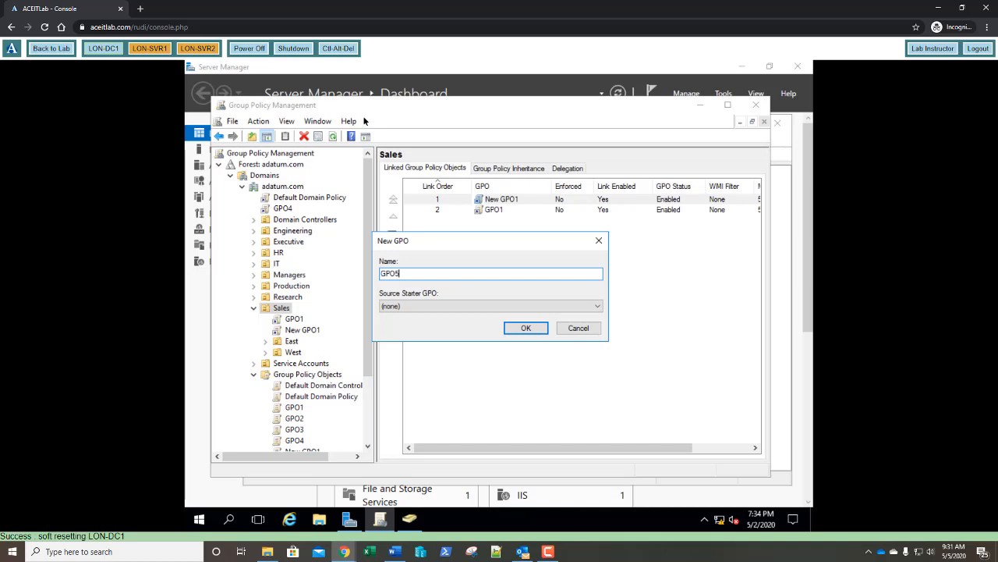
key("Return")
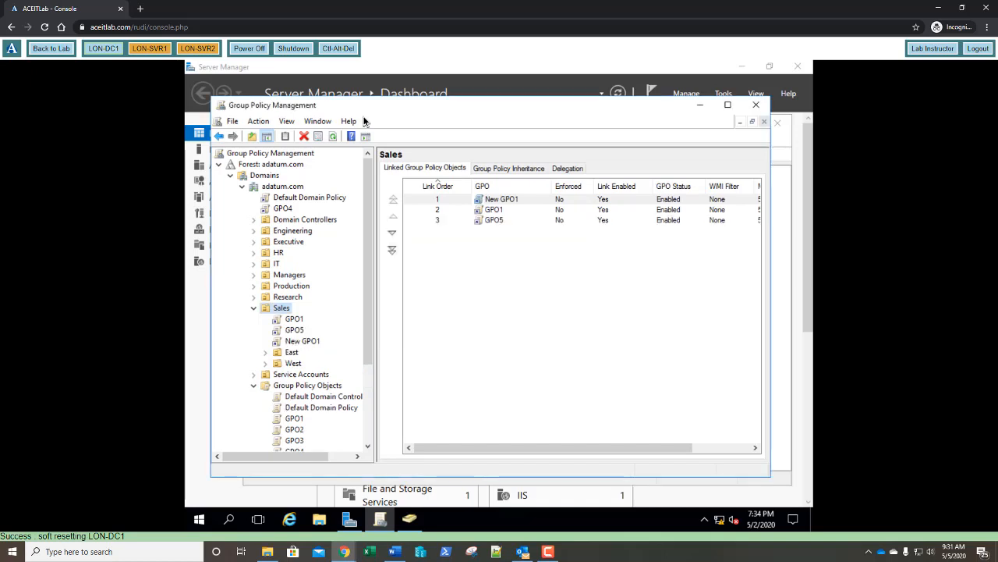
Step: Create GPO6 and GPO7 linked to the East OU, then select East to view its links
right_click(289, 354)
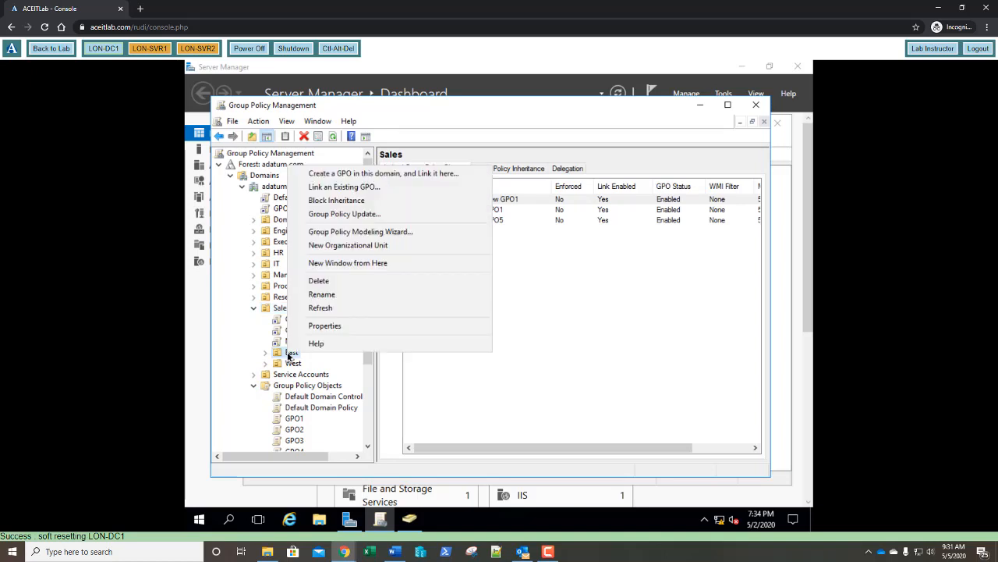
left_click(384, 174)
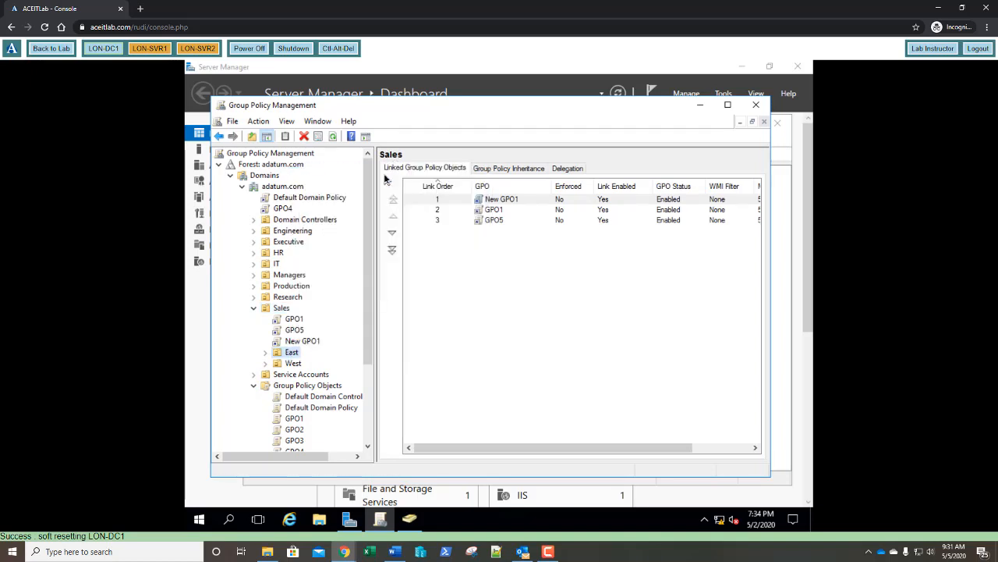
type("G")
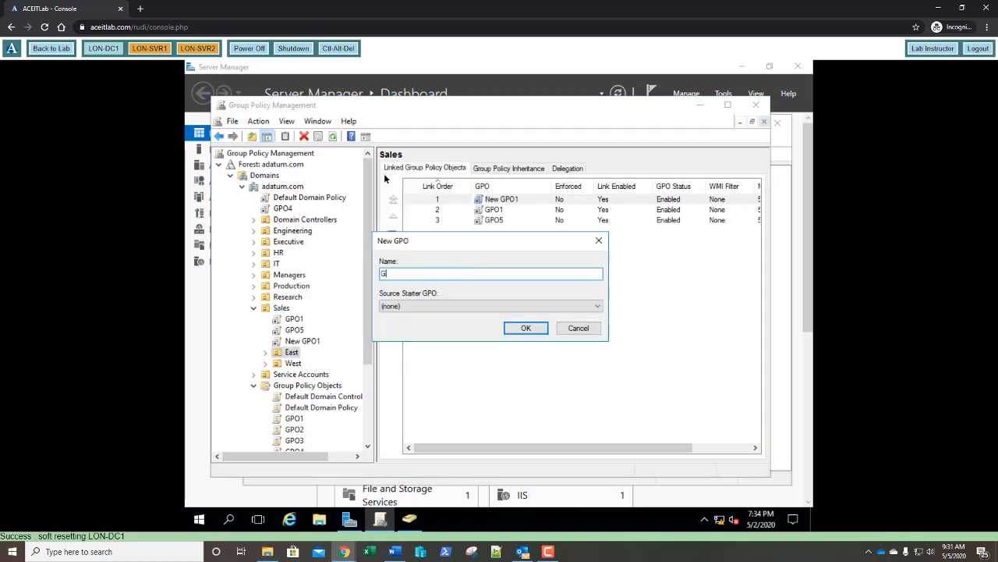
type("PO6")
key("Return")
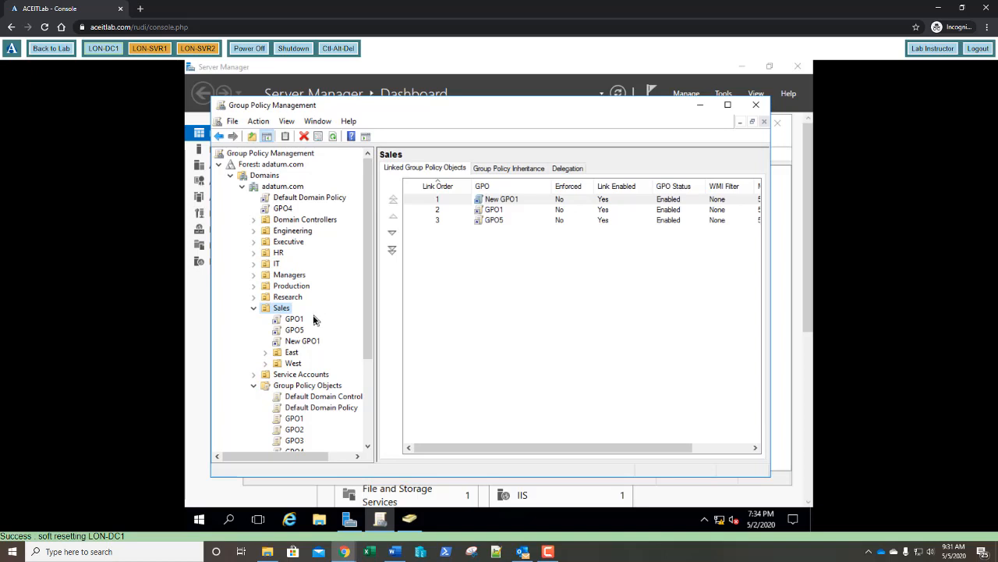
right_click(292, 355)
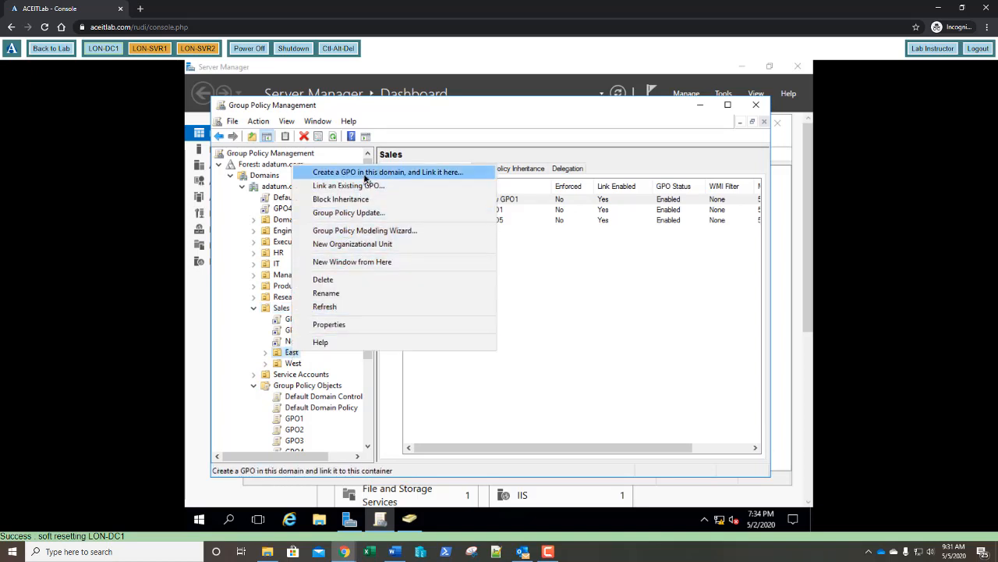
left_click(364, 172)
type("GPO7")
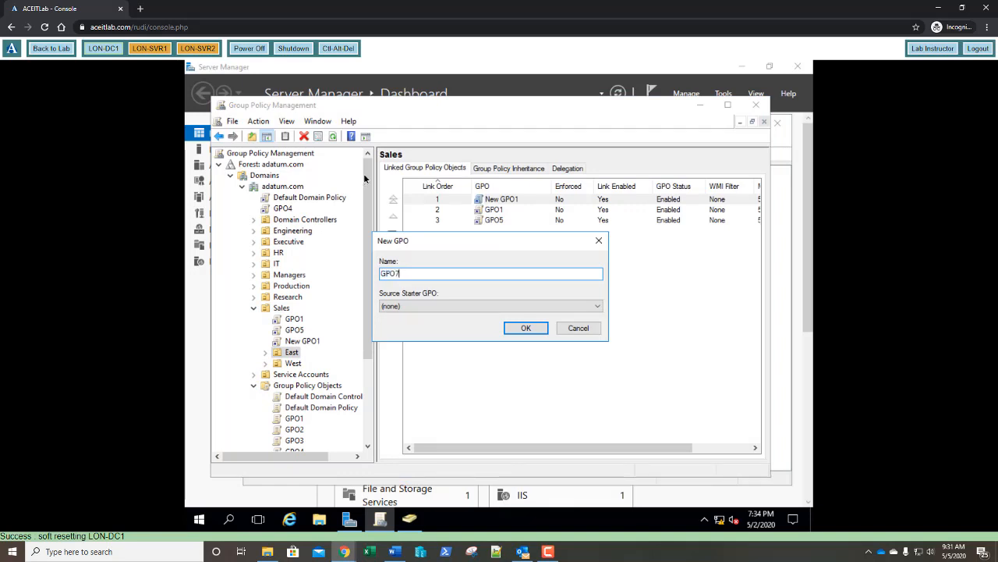
key("Return")
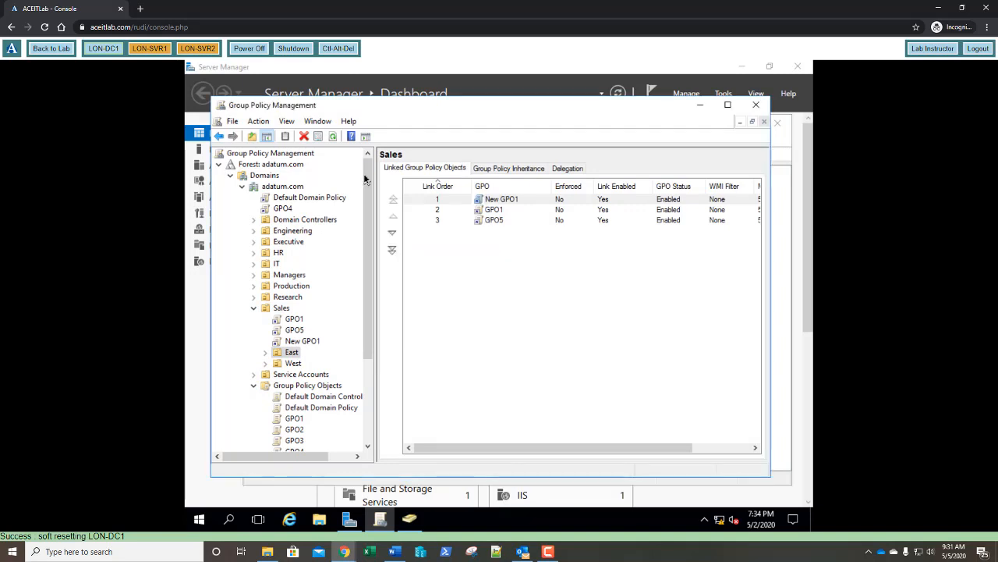
left_click(292, 352)
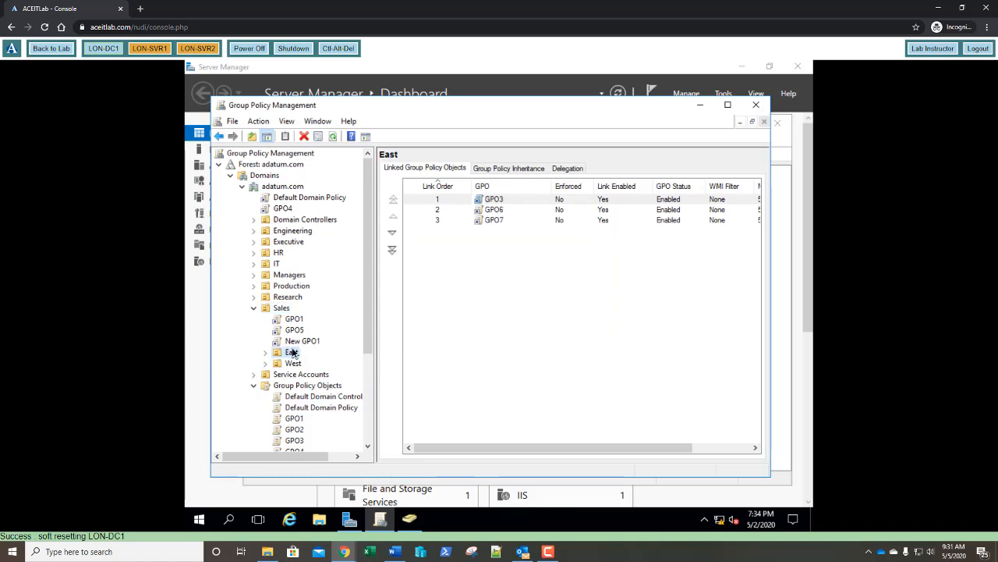
Step: Review East's Group Policy Inheritance precedence: GPO3, GPO6, GPO7, then Sales and domain GPOs
left_click(520, 169)
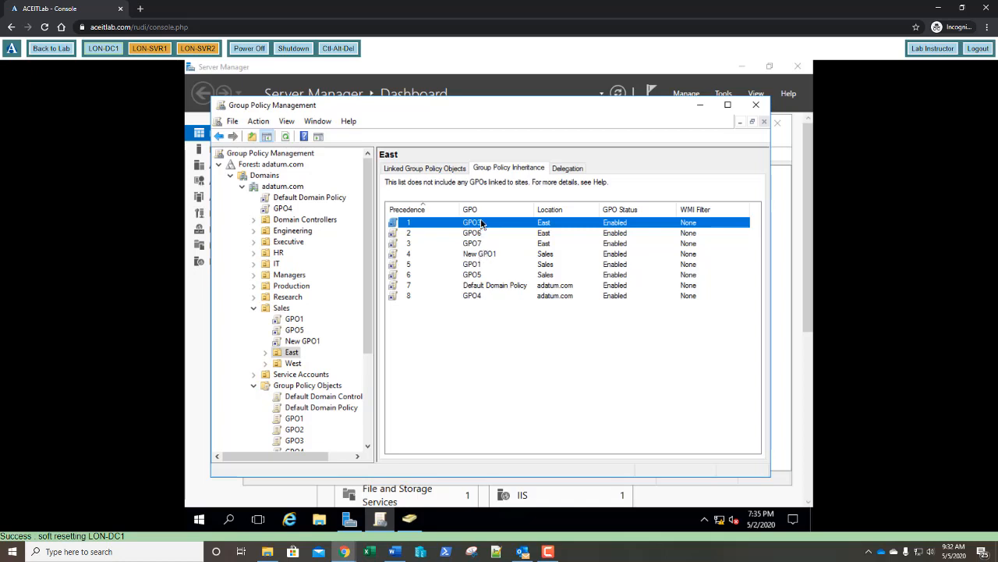
left_click(480, 312)
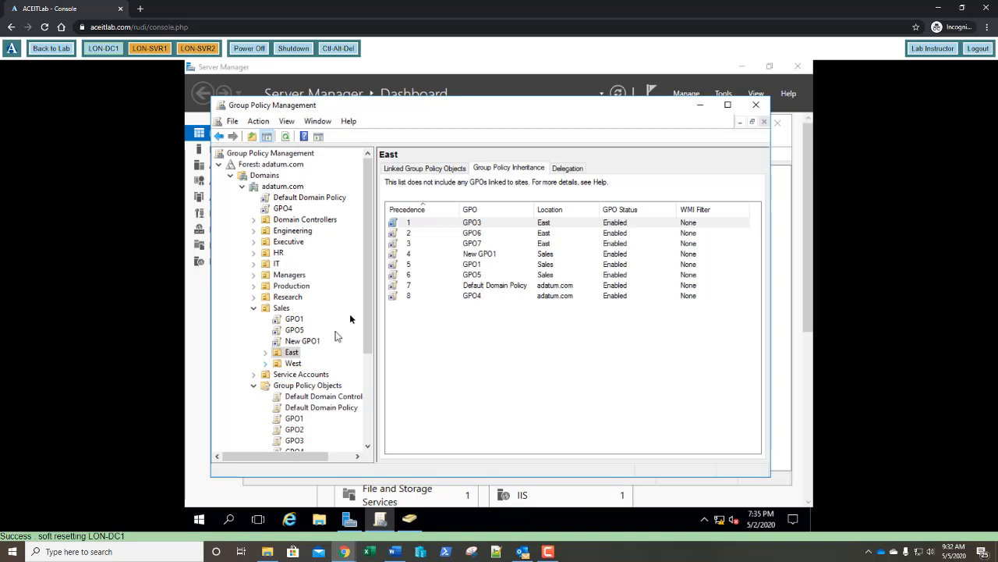
Step: Move the GPO7 link to the top of East's link order, above GPO3 and GPO6
left_click(426, 170)
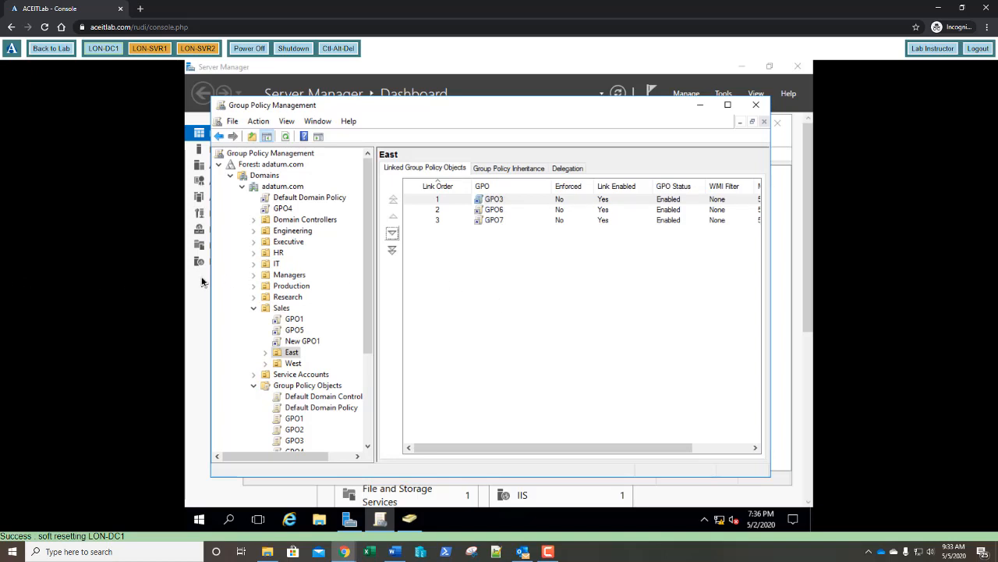
left_click(496, 222)
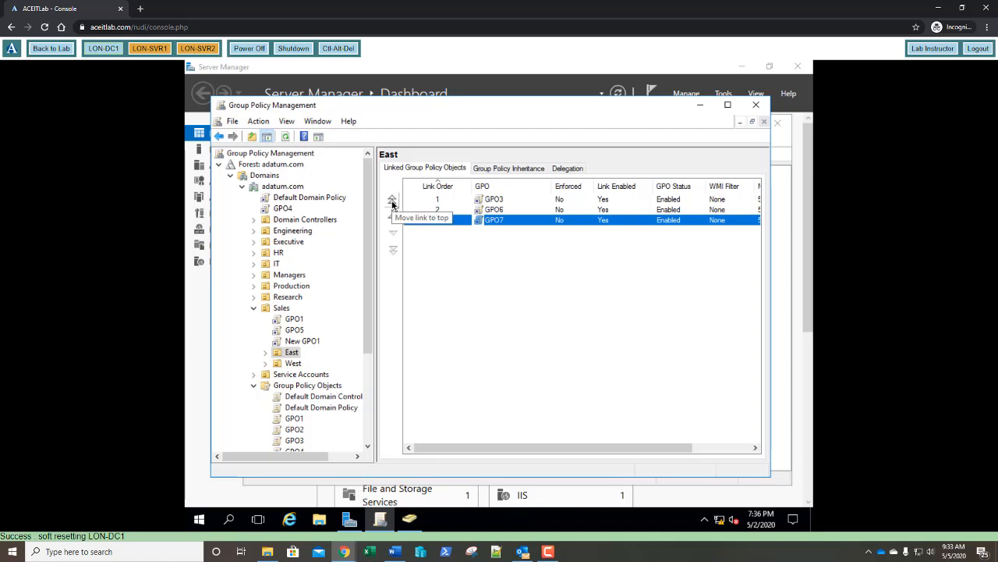
left_click(393, 202)
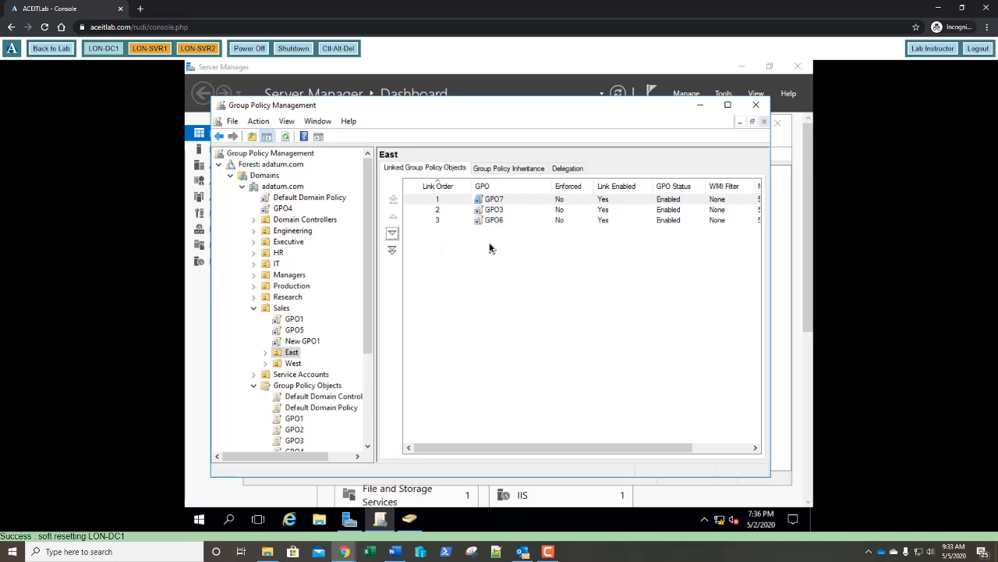
Step: Review East's Group Policy Inheritance list, now headed by GPO7, then GPO3 and GPO6
left_click(509, 172)
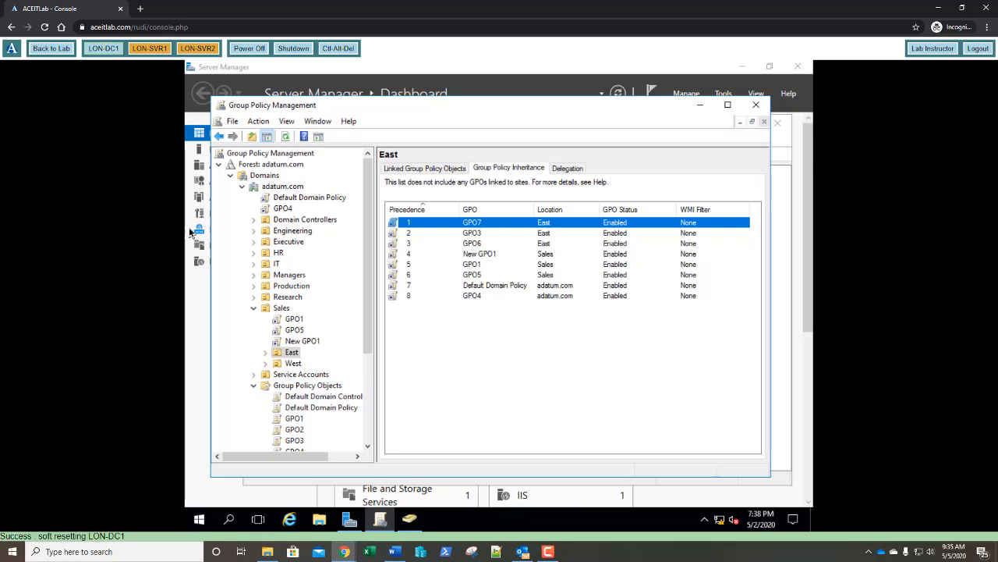
left_click(289, 355)
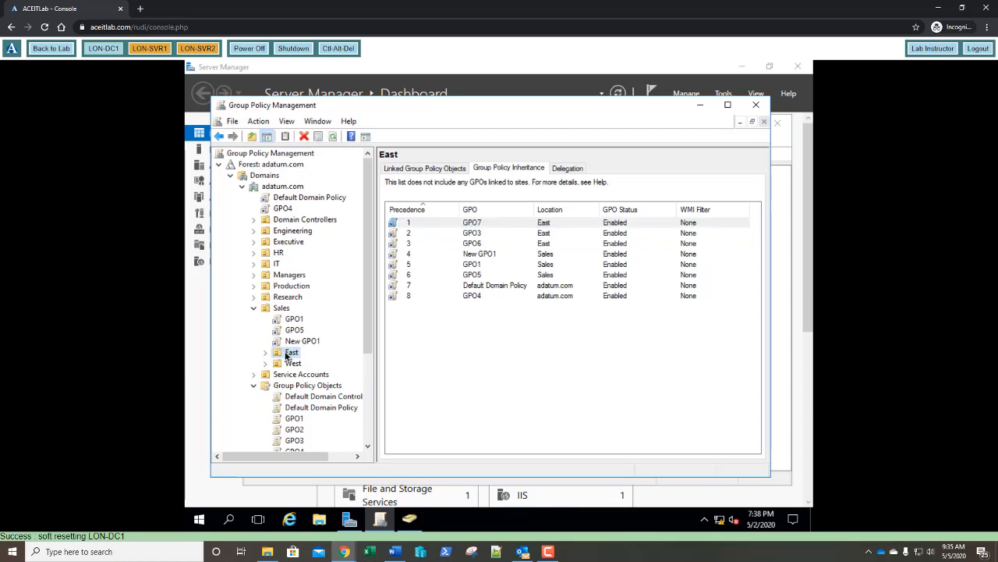
Step: Block inheritance on East, then select GPO4's link under adatum.com and dismiss the warning
right_click(287, 355)
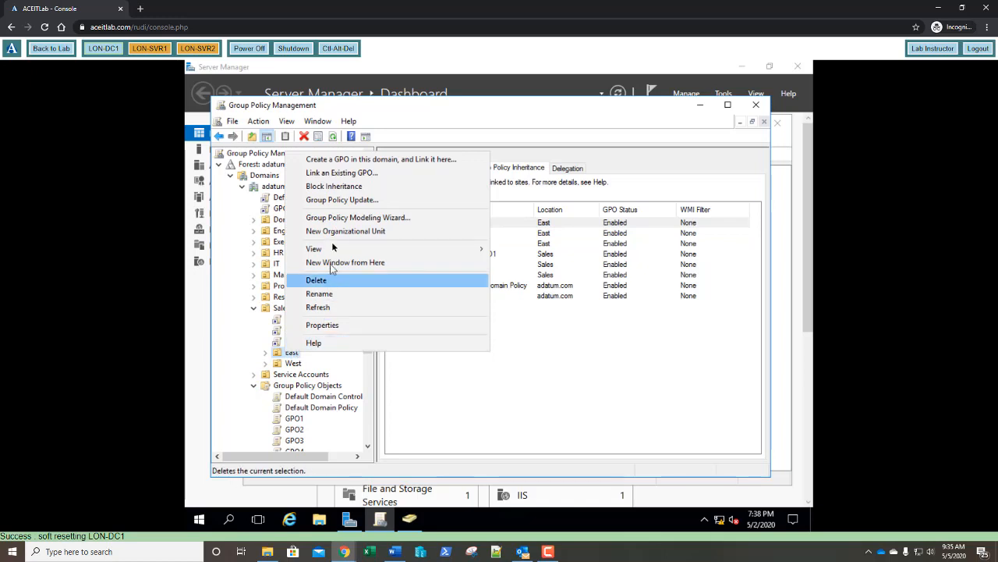
left_click(334, 187)
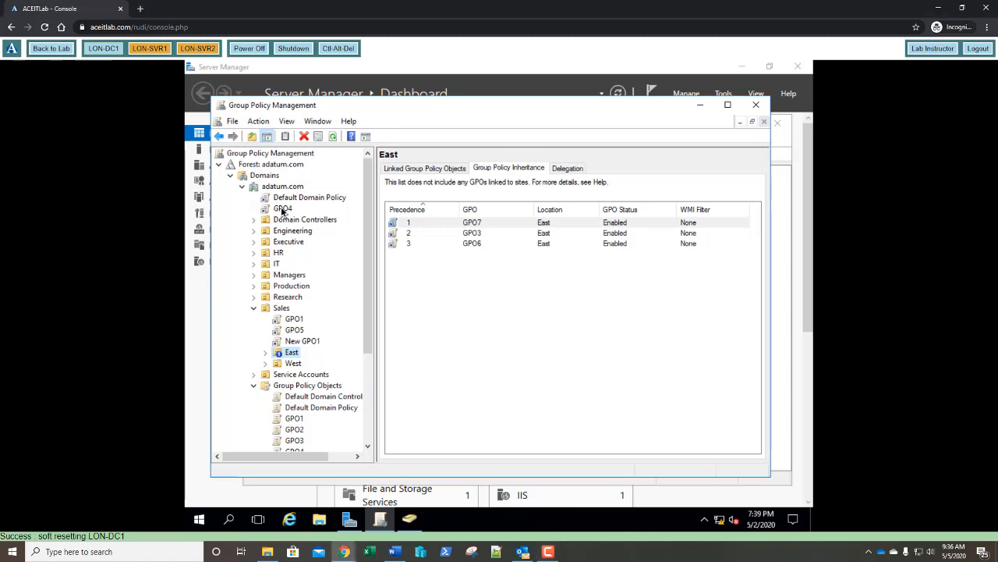
left_click(281, 209)
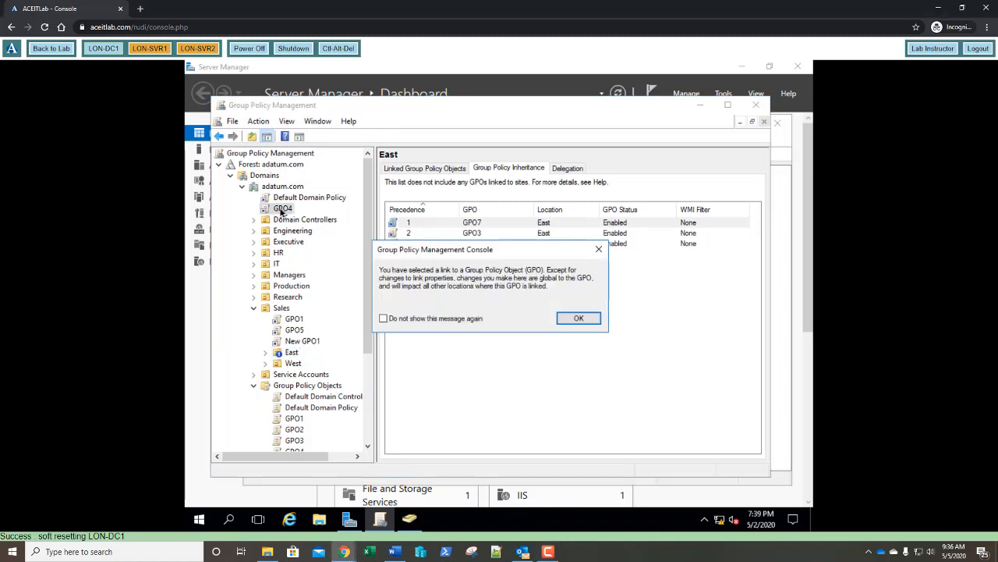
left_click(594, 320)
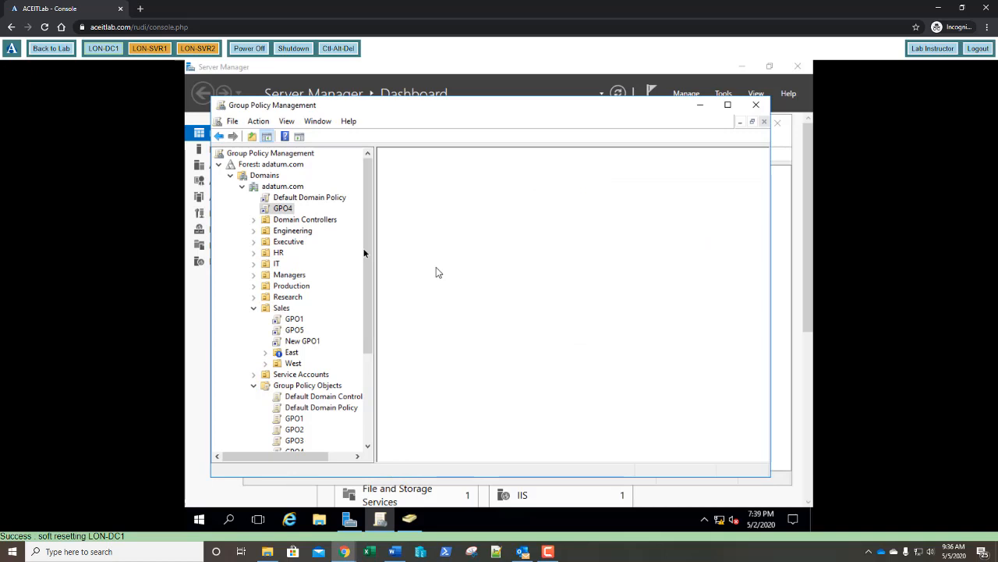
right_click(281, 212)
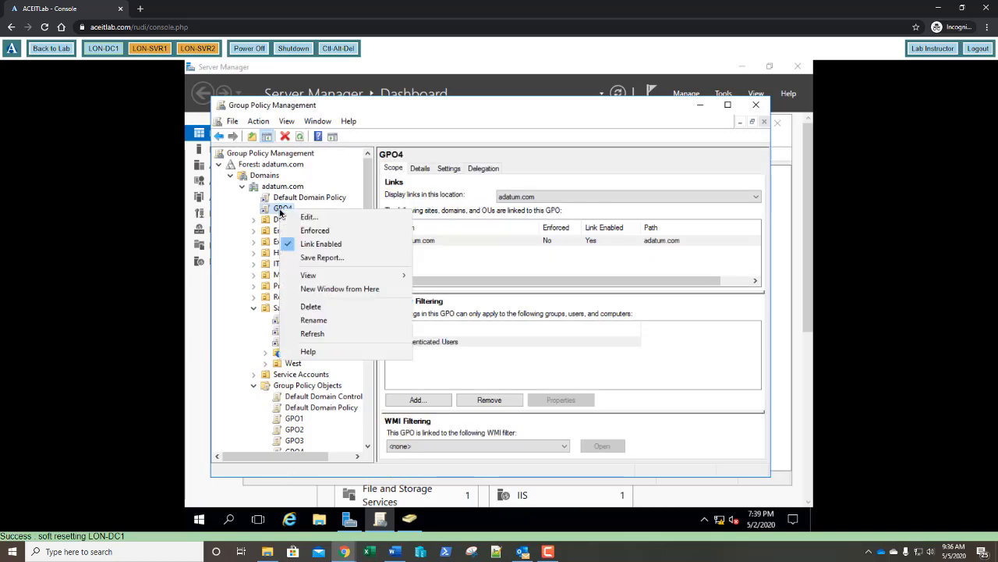
Step: Set GPO4's adatum.com link to Enforced and expand Sales to show East and West
left_click(298, 231)
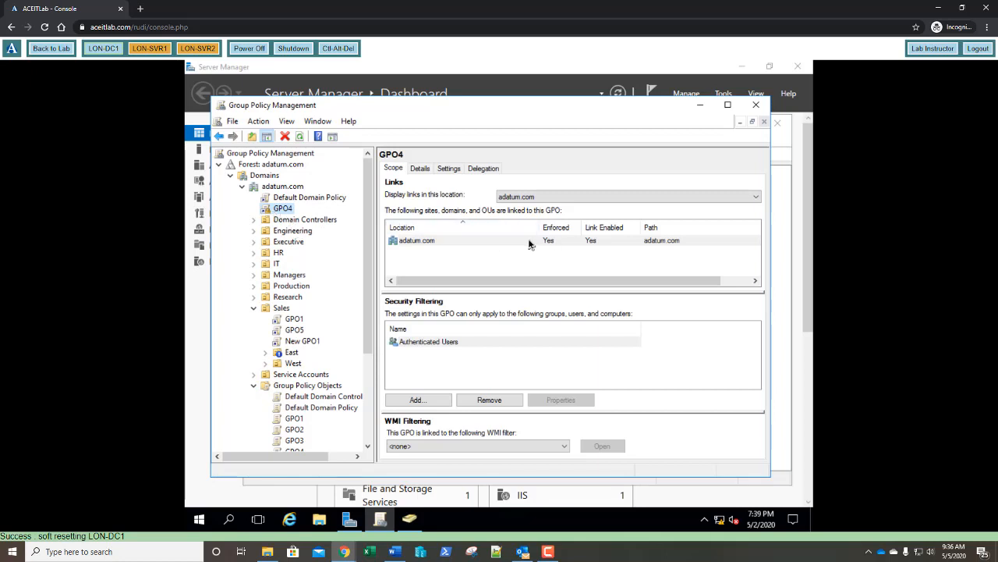
double_click(473, 242)
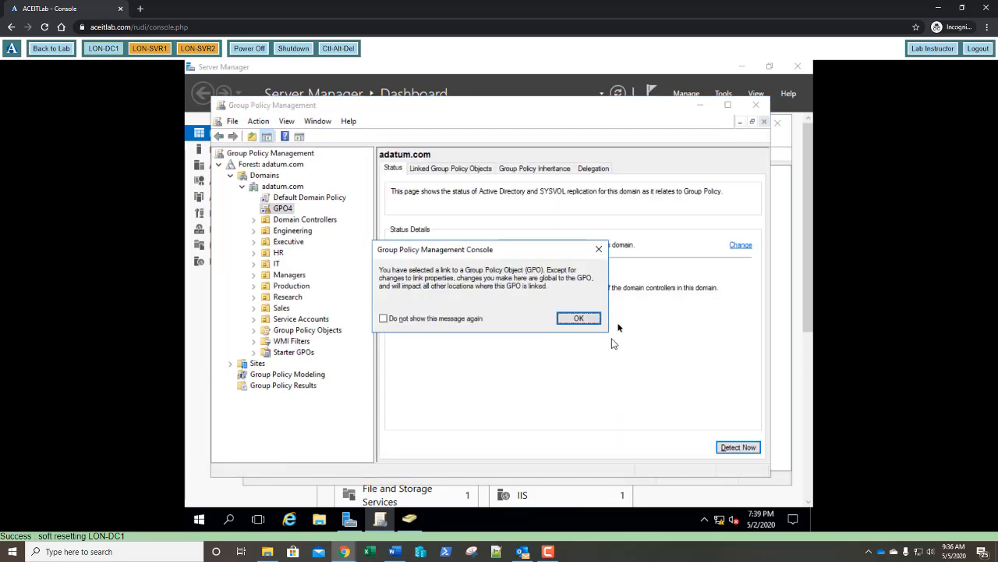
left_click(581, 318)
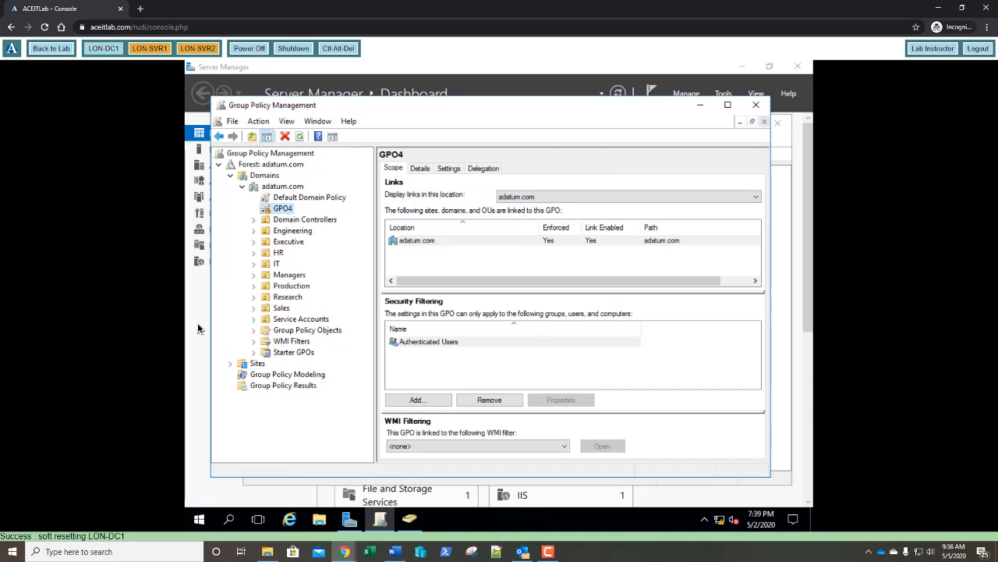
left_click(254, 308)
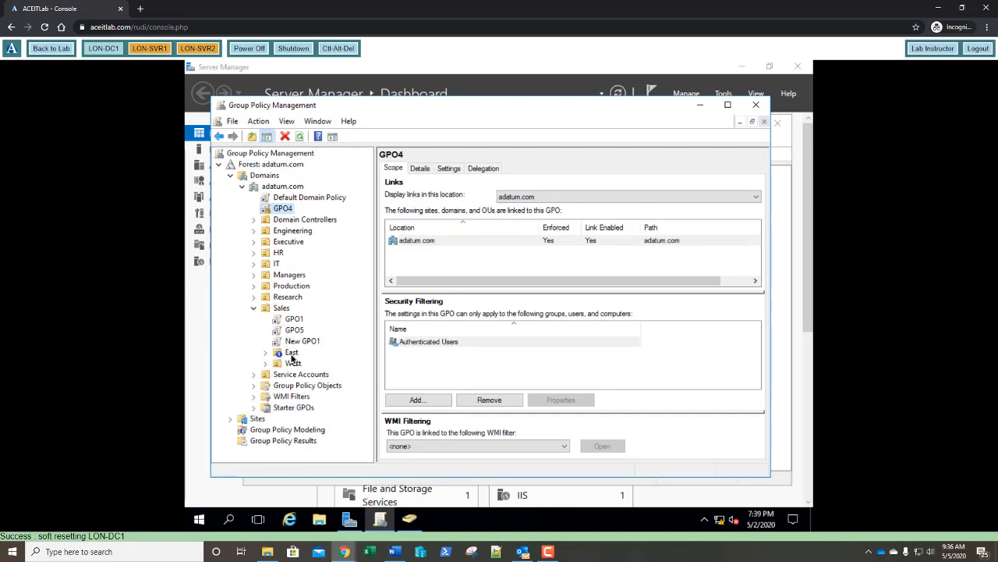
Step: Select East to see enforced GPO4 at precedence 1, above GPO7, GPO3 and GPO6
left_click(292, 353)
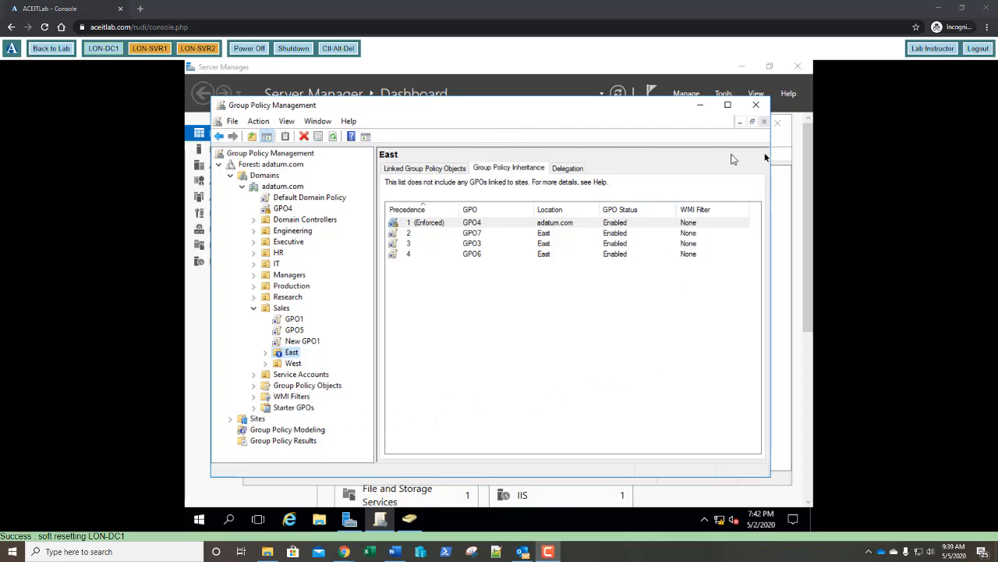
Step: Start a new user in the Sales OU and enter the first, last and logon names
key("alt+Tab")
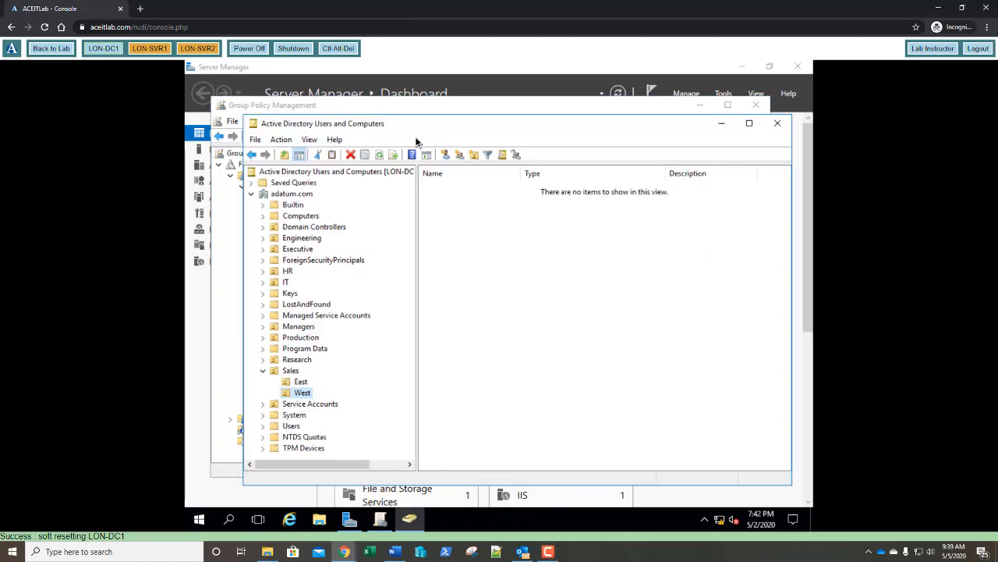
right_click(290, 372)
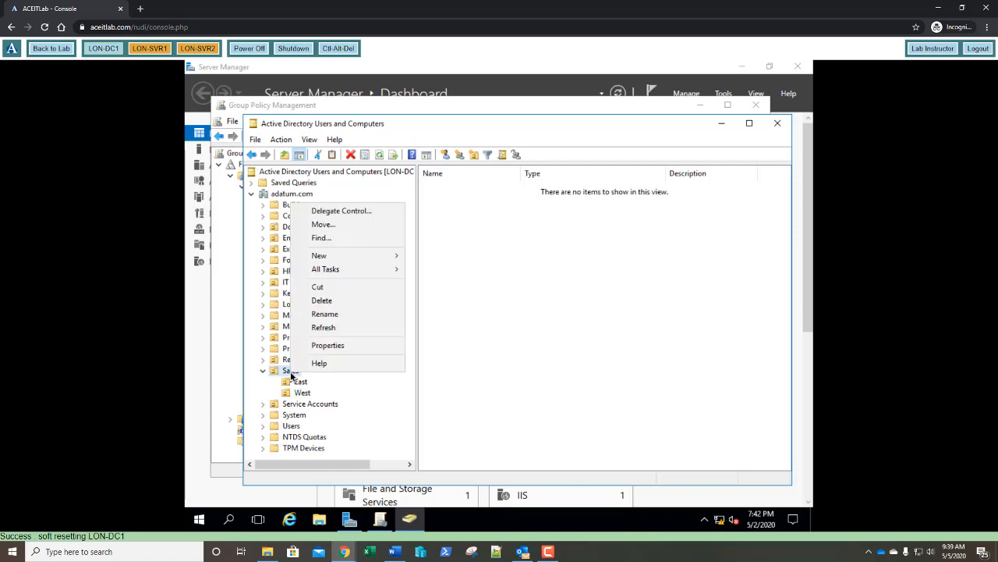
mouse_move(385, 256)
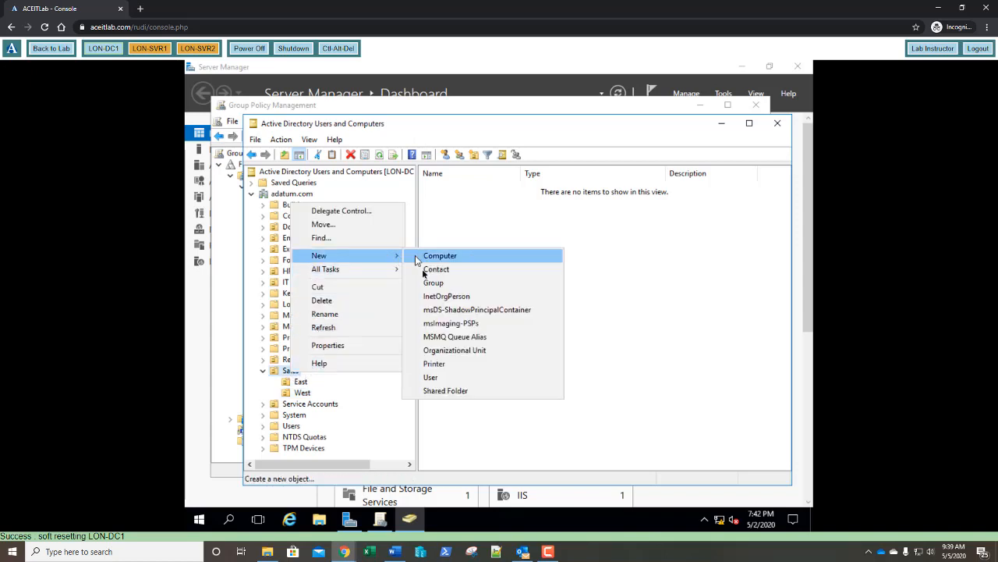
left_click(431, 378)
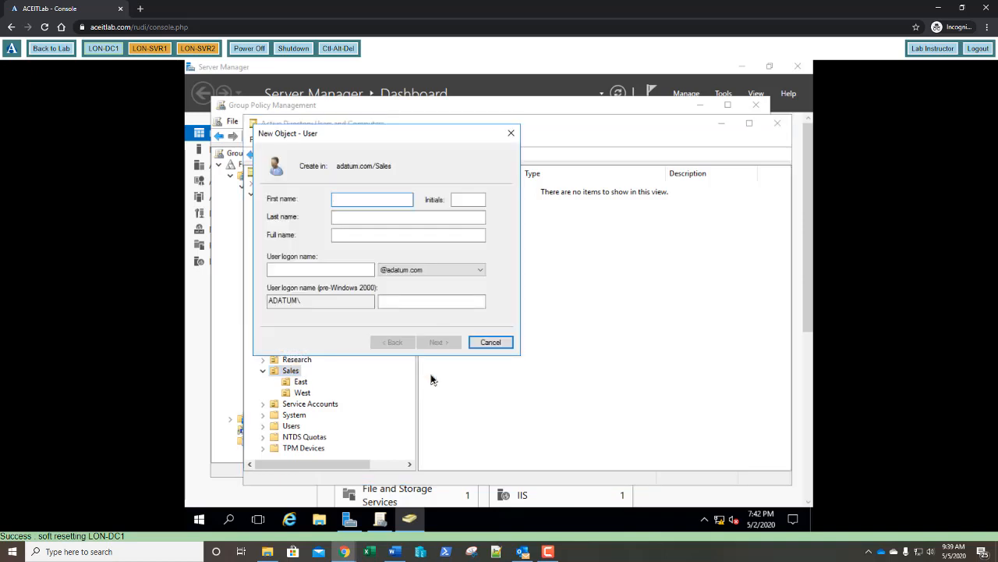
key("Tab")
key("Tab")
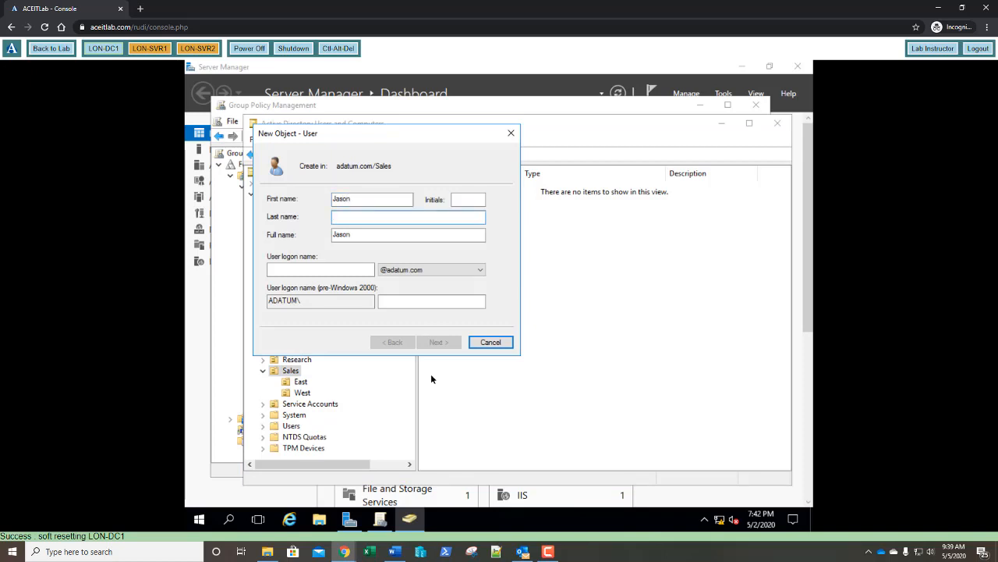
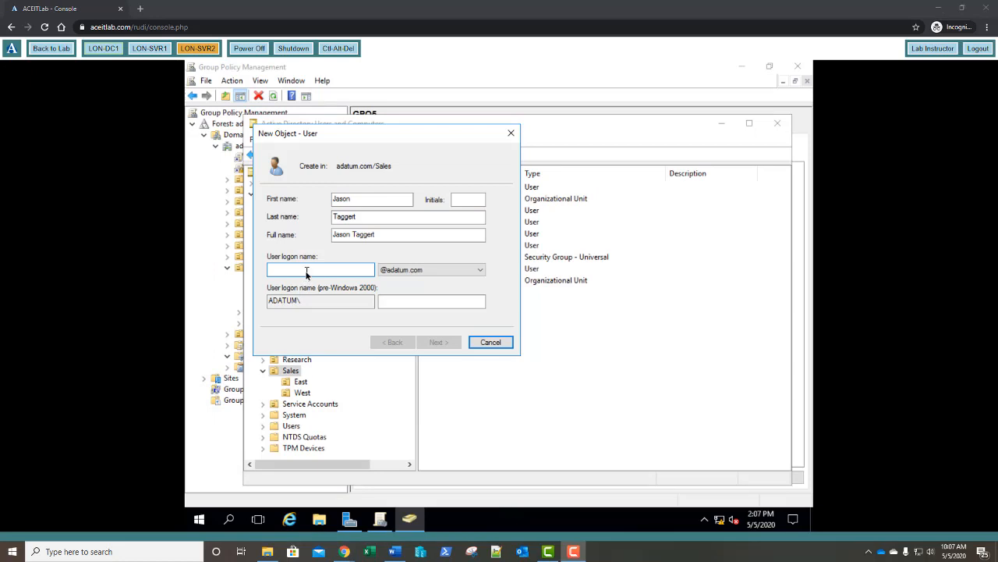
left_click(307, 273)
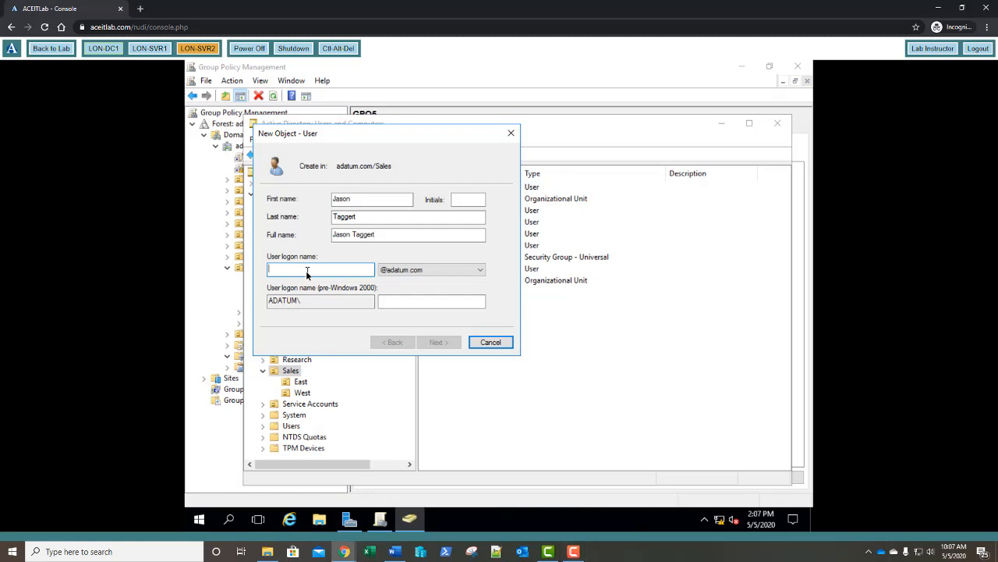
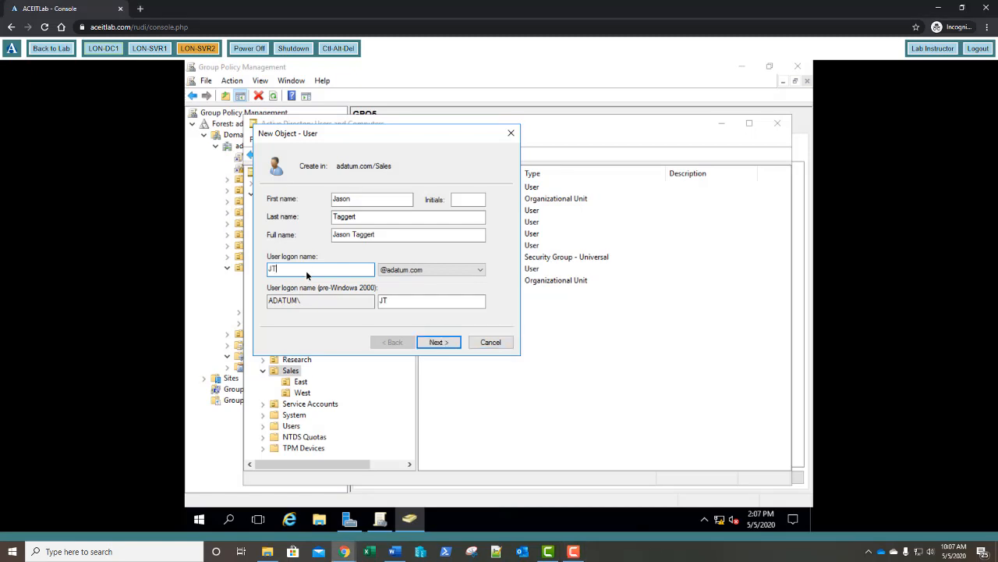
Step: Set and confirm the account password, make it never expire, and reach the summary
left_click(430, 344)
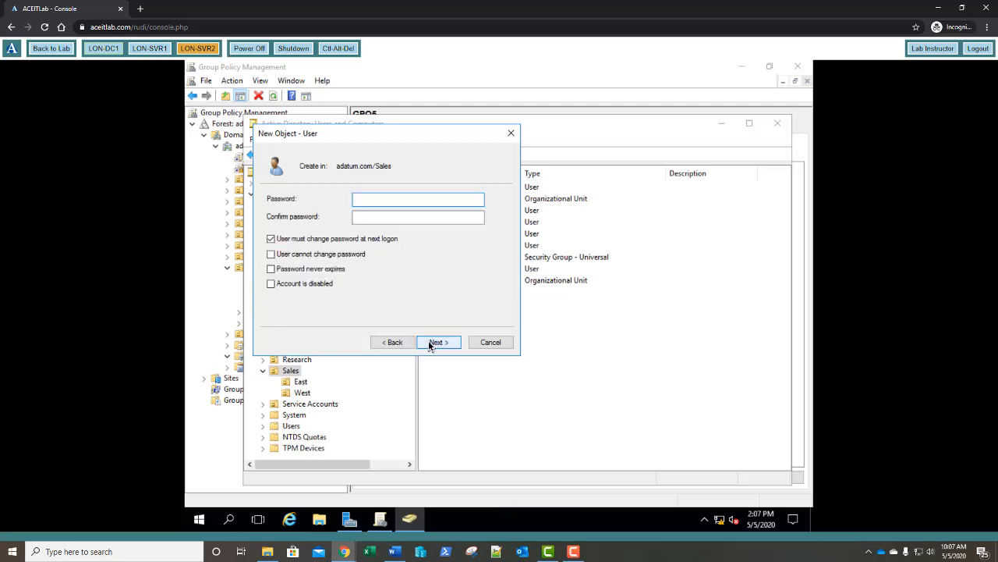
type("Pa$$w0rd")
key("Tab")
type("Pa$$")
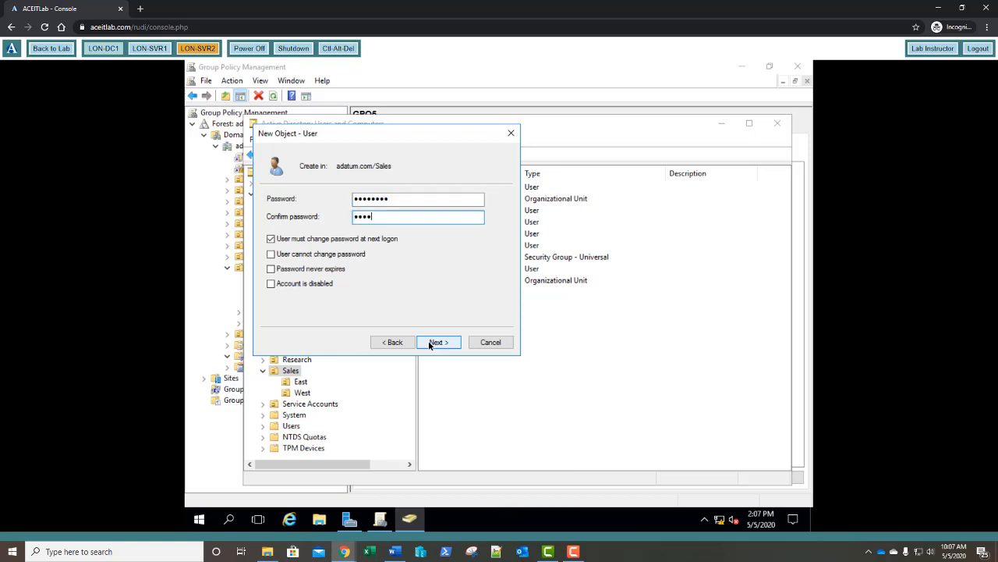
type("w0rd")
left_click(325, 270)
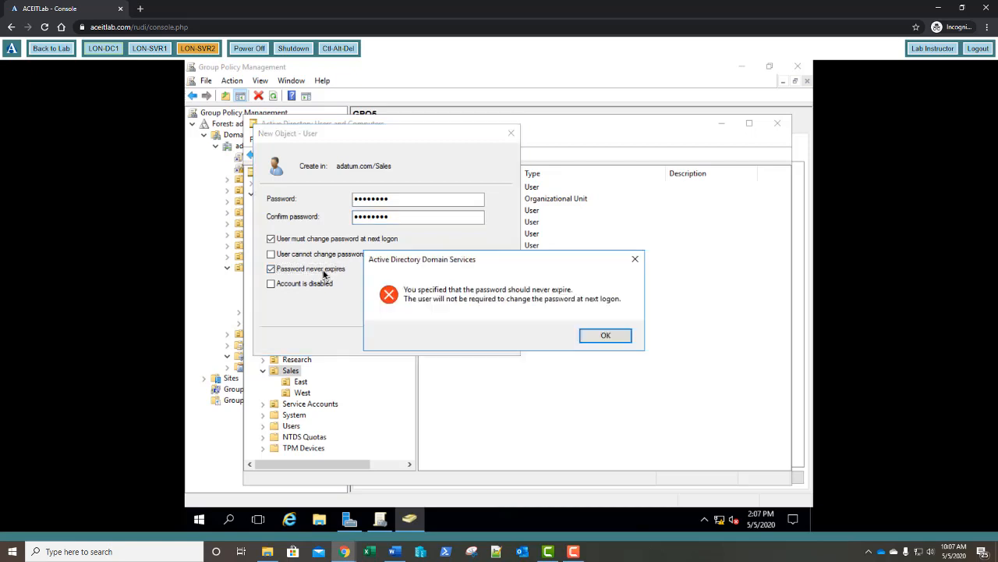
left_click(591, 336)
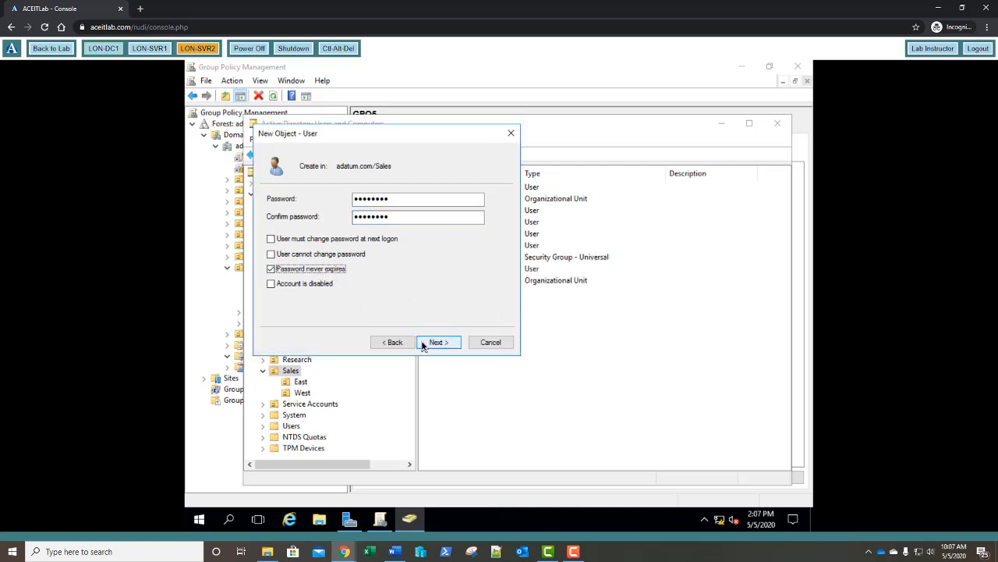
left_click(425, 345)
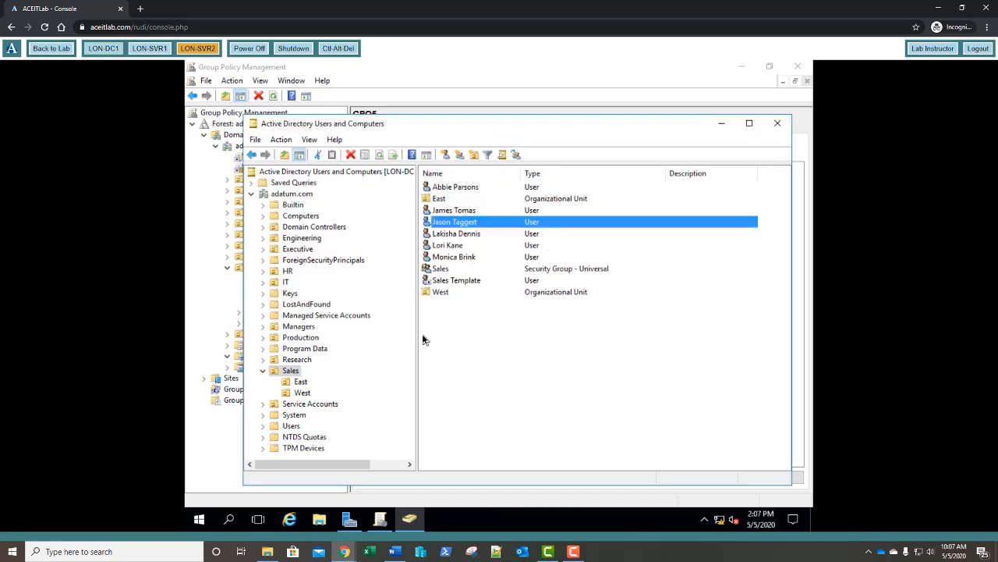
Step: Open GPO5's advanced Security Settings from Delegation and scroll toward Apply group policy
left_click(220, 469)
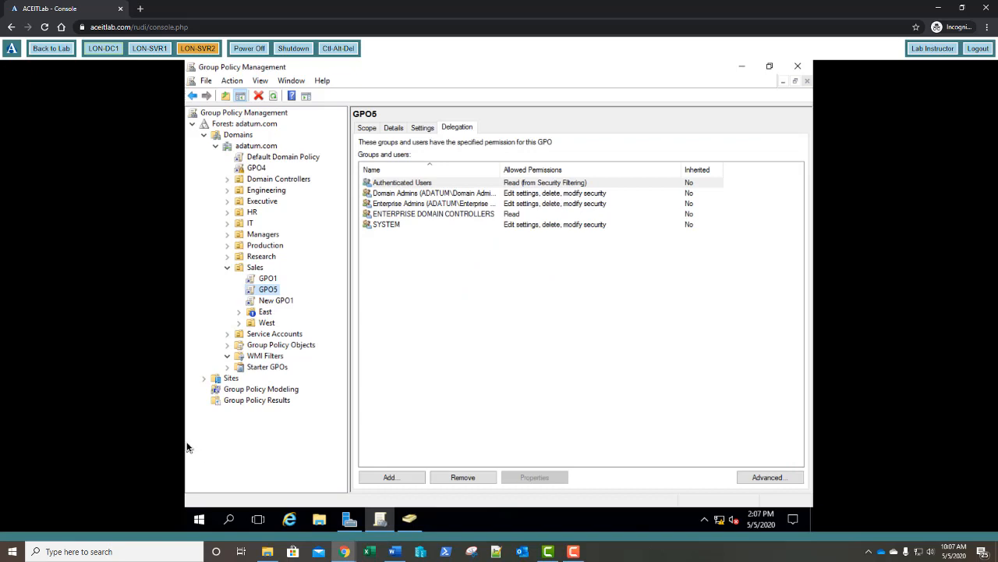
left_click(267, 289)
left_click(455, 129)
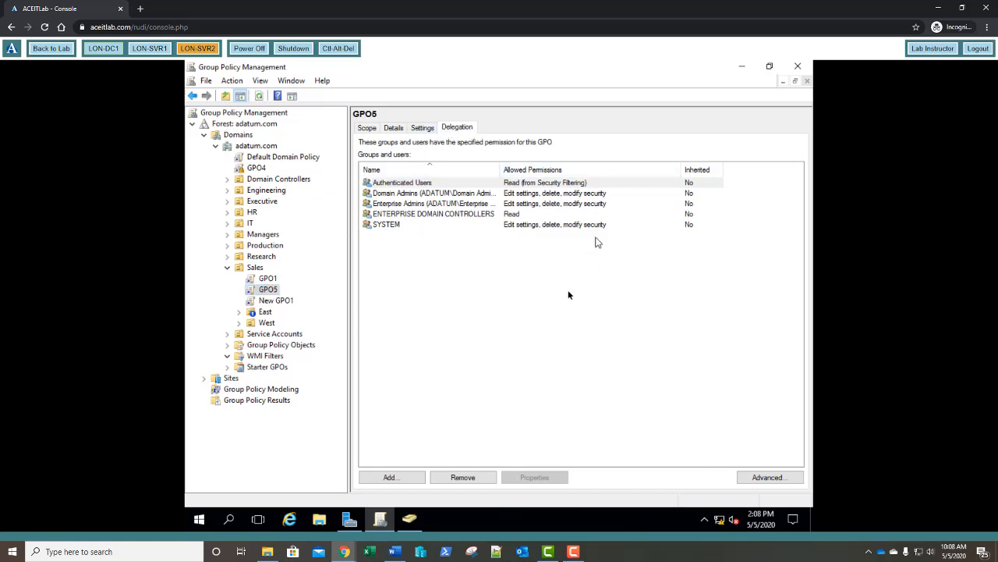
left_click(771, 476)
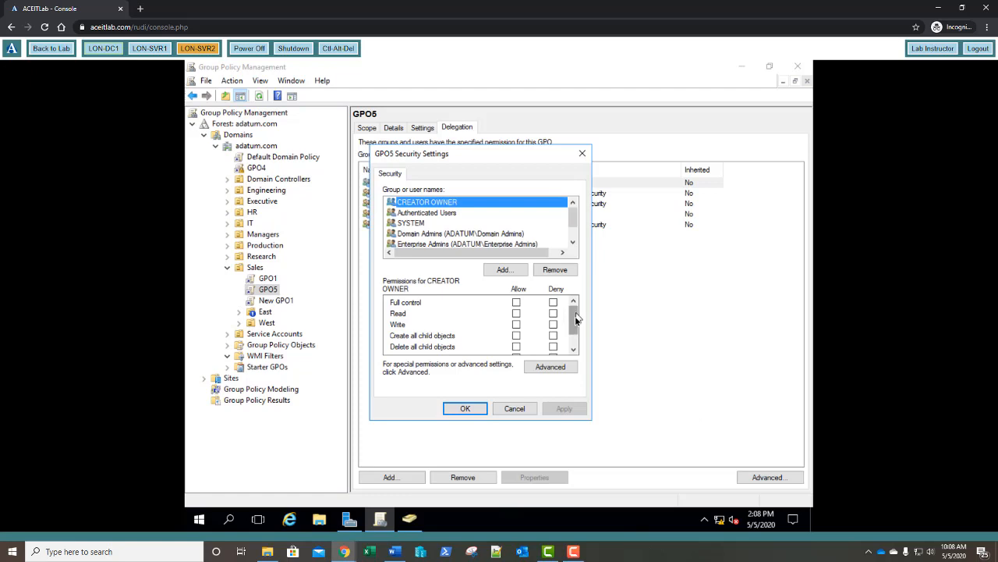
mouse_move(575, 316)
left_mouse_down()
mouse_move(576, 337)
mouse_move(575, 323)
left_mouse_up()
left_click_drag(573, 323, 576, 344)
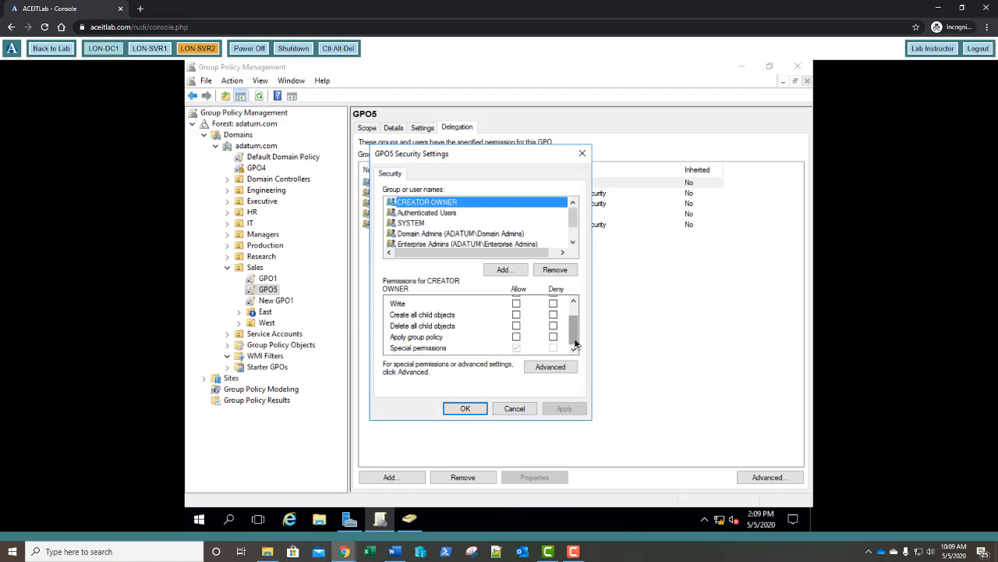
Step: Add the new Sales user to GPO5's permissions with Deny on Apply group policy
left_click(505, 269)
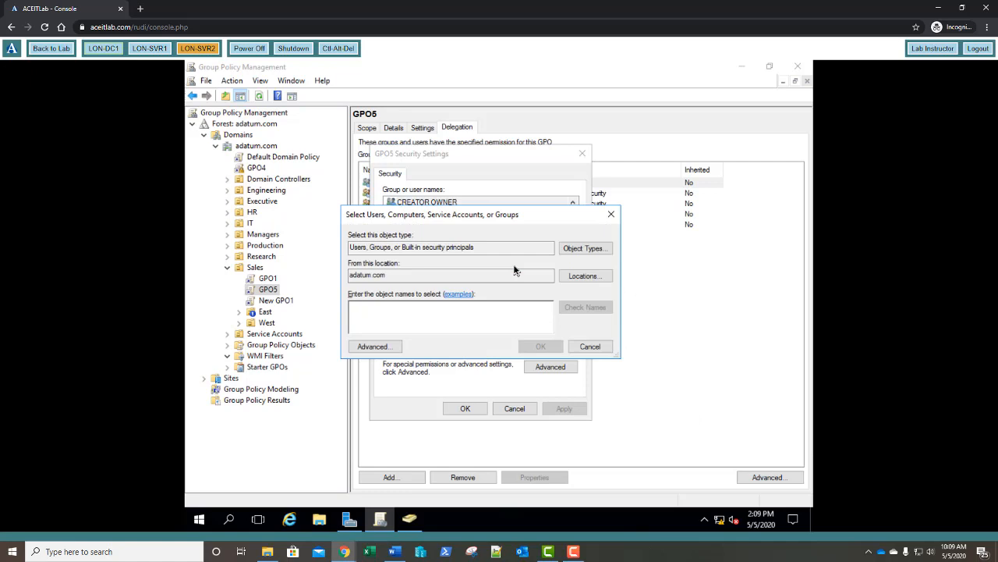
type("jason")
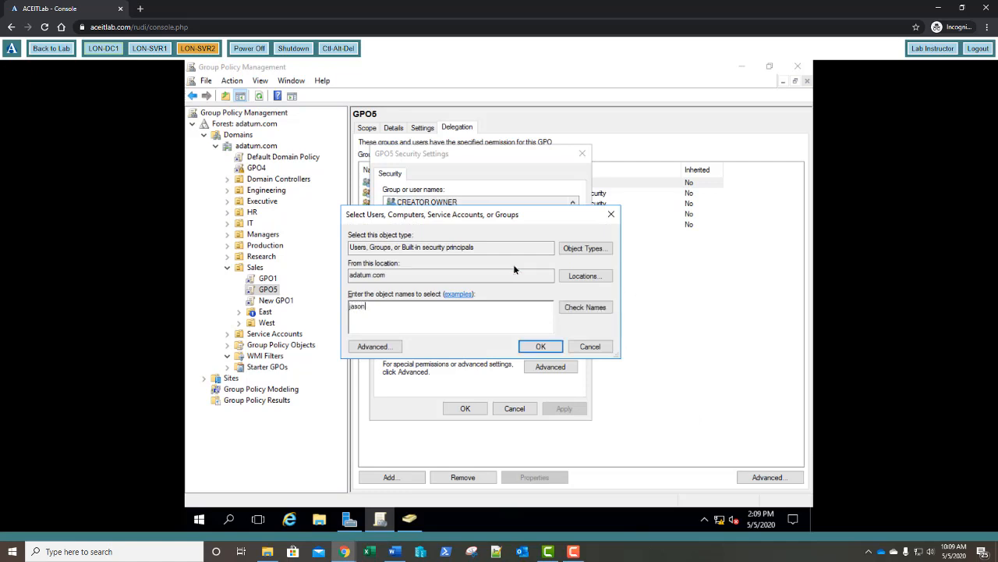
left_click(591, 310)
left_click(546, 347)
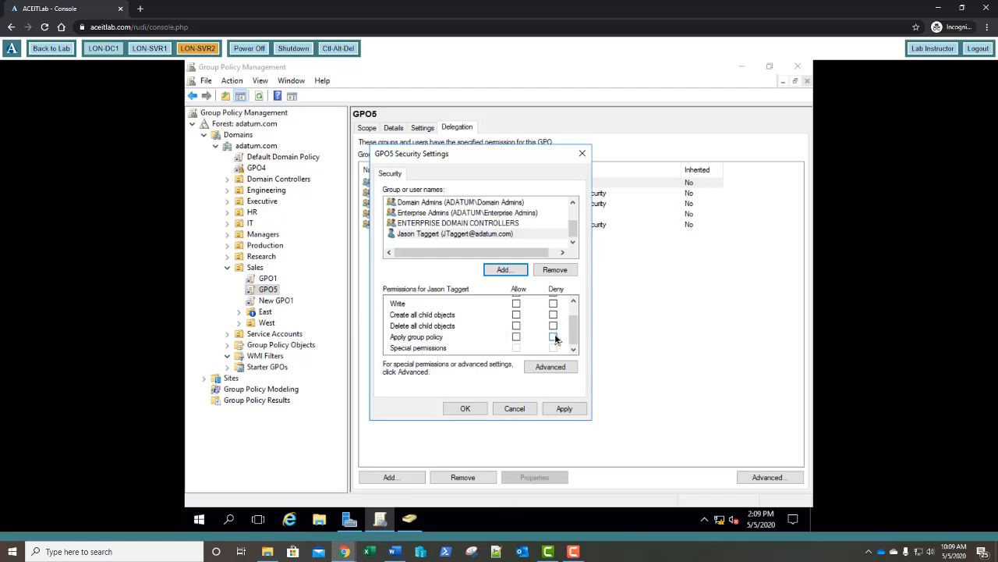
left_click(553, 337)
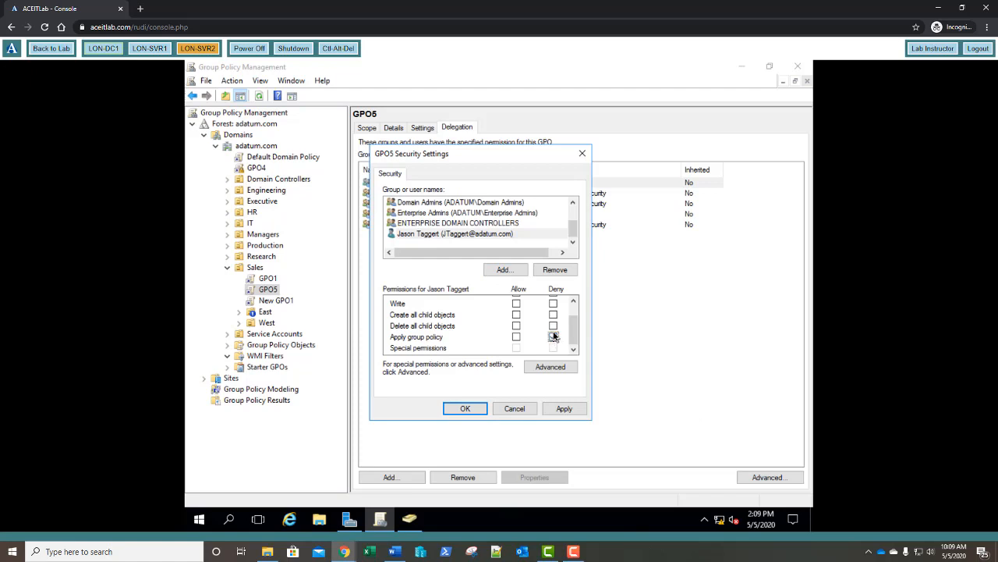
left_click(467, 410)
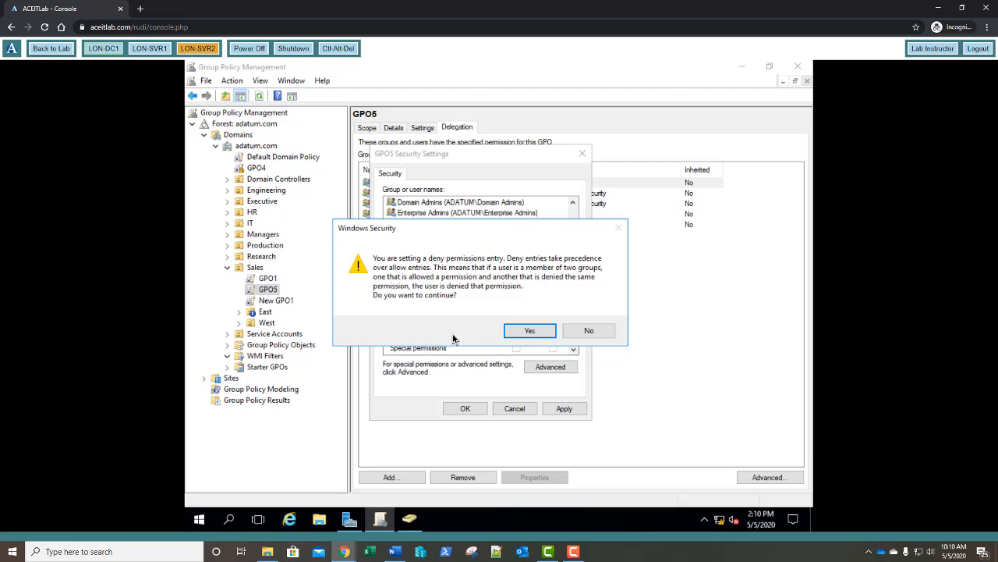
Step: Confirm the deny entry on GPO5, then start a new WMI filter under WMI Filters
left_click(528, 330)
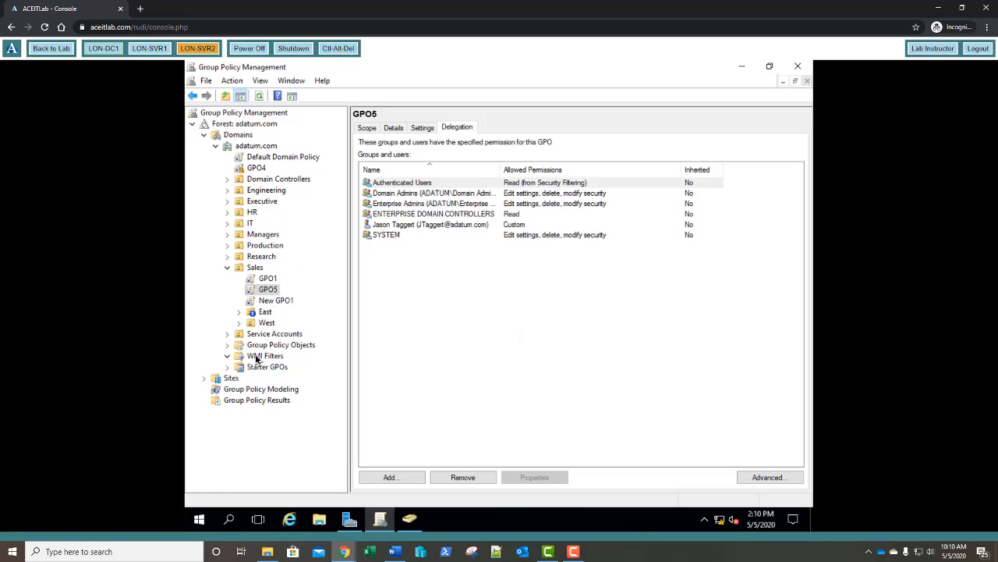
left_click(256, 358)
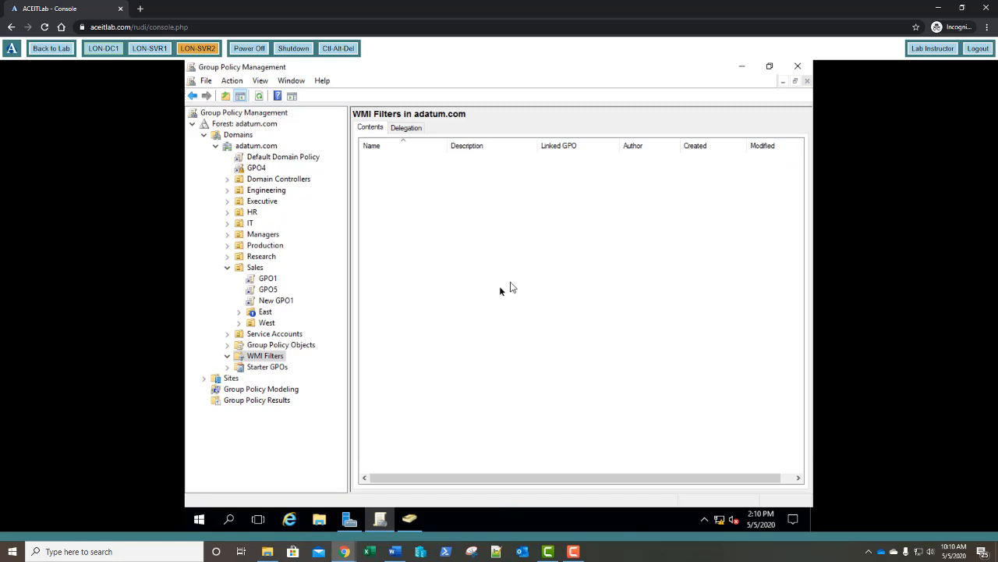
right_click(275, 358)
left_click(291, 364)
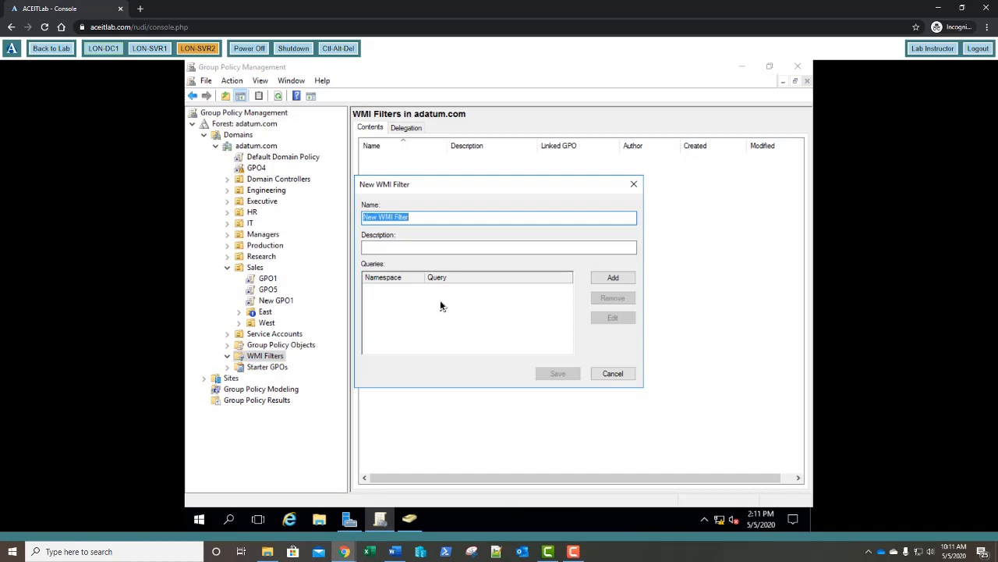
Step: Name the filter WMIFilter1 and begin adding a root\CIMv2 query
type("WMIFilter1")
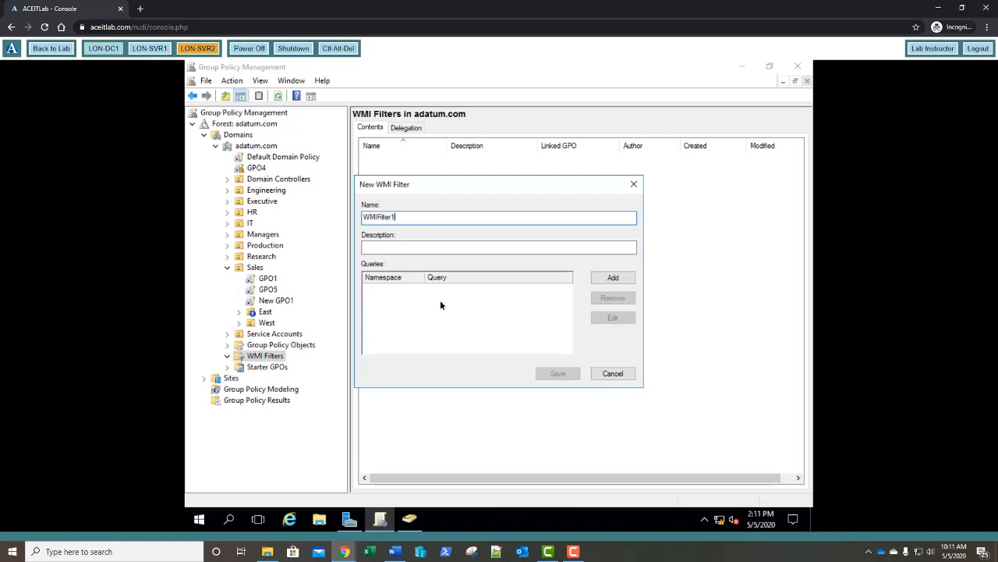
left_click(613, 280)
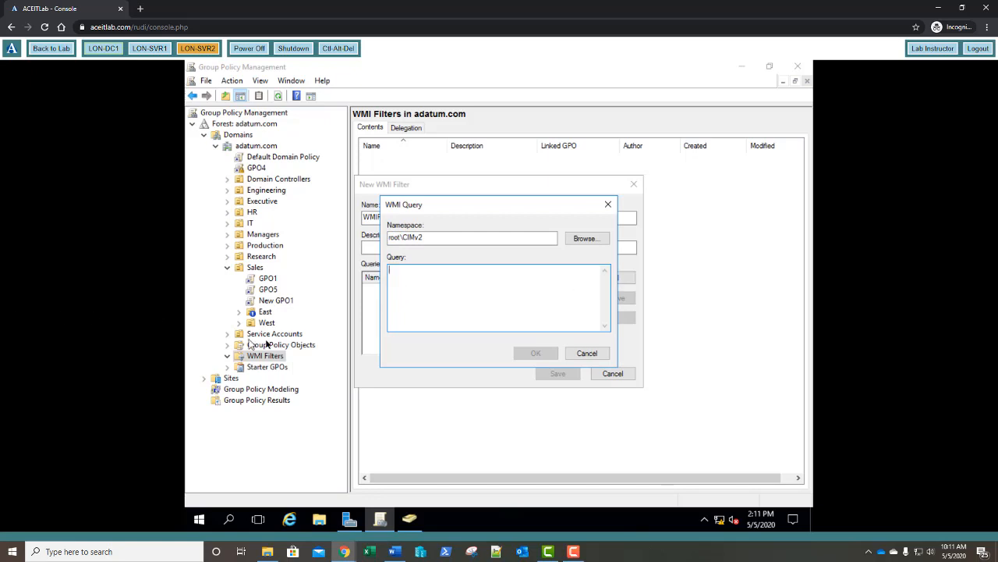
Step: Add the query Select * from Win32_Processor where Addresswidth='32' and save WMIFilter1
left_click(484, 280)
type("Select *")
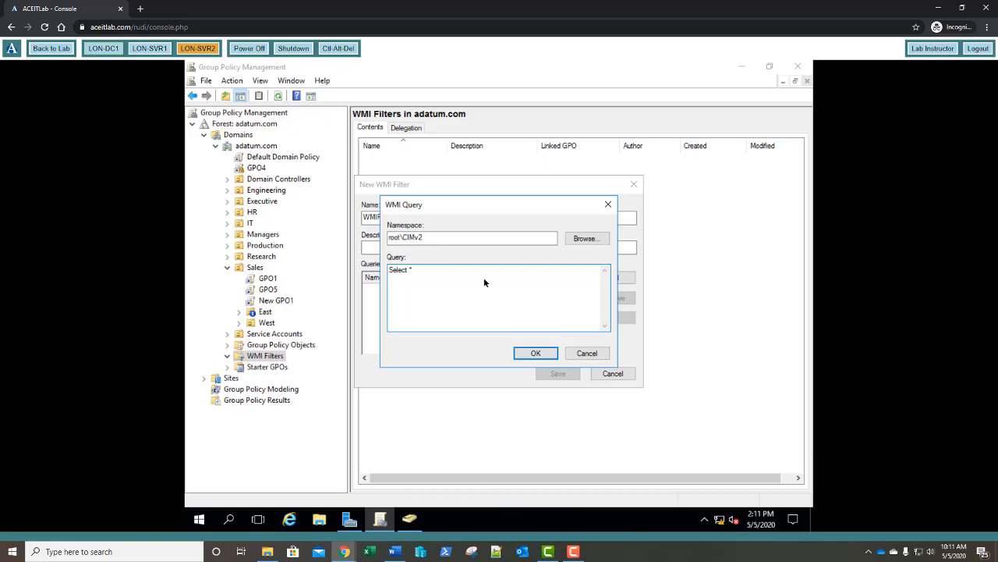
type("from Win32_Processor where Add")
type("resswidth='32")
left_click(536, 355)
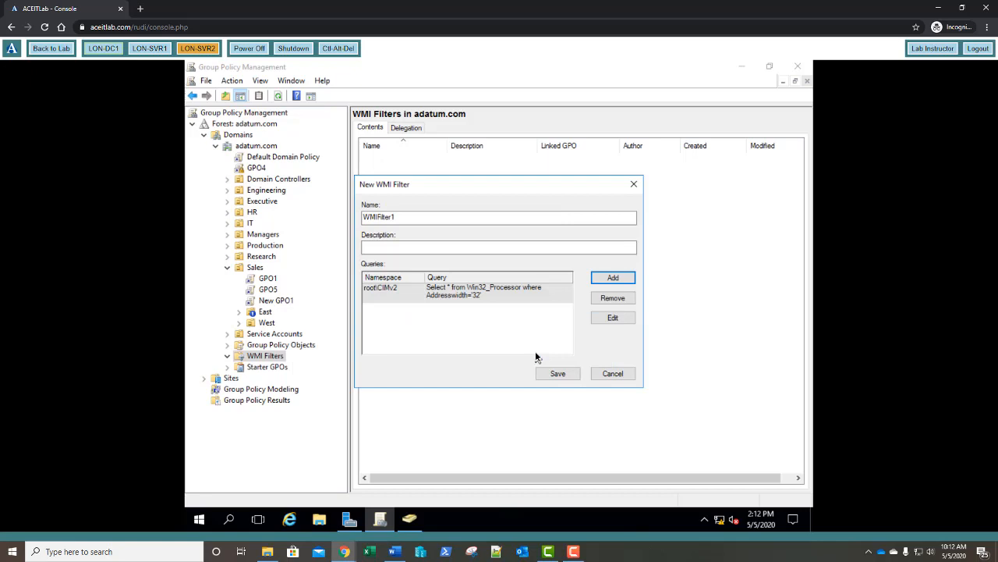
left_click(558, 374)
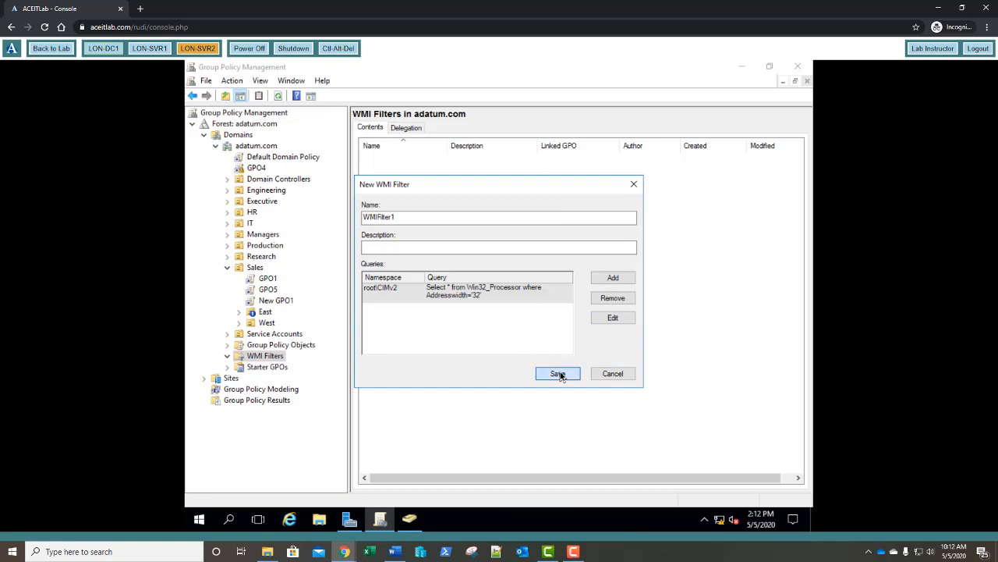
Step: Review WMIFilter1's saved query, then select GPO1 in the Sales OU and bring up its actions
left_click(274, 367)
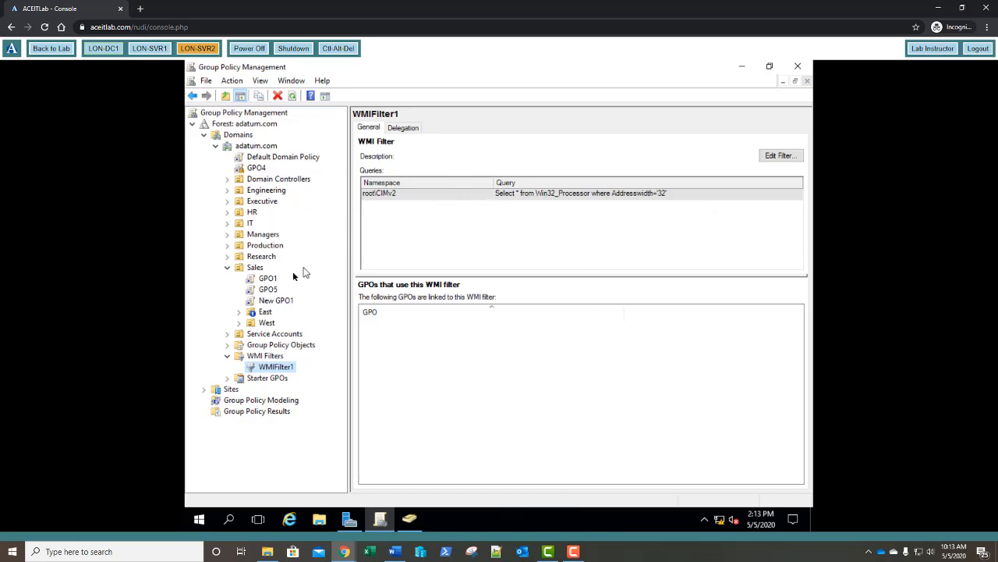
left_click(266, 280)
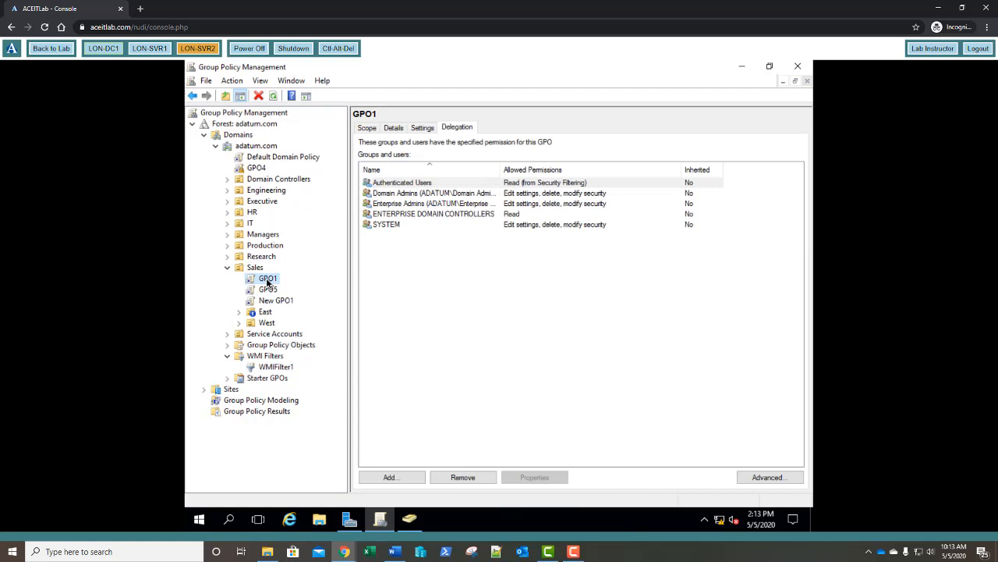
right_click(267, 281)
Step: Open GPO1 in a maximized Group Policy Management Editor with a wider tree pane
left_click(282, 294)
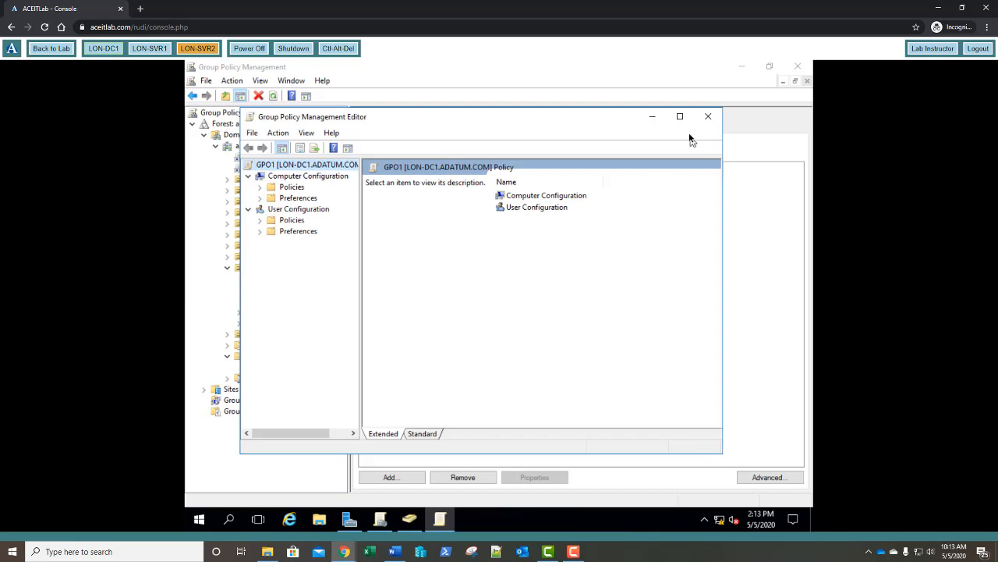
left_click(679, 116)
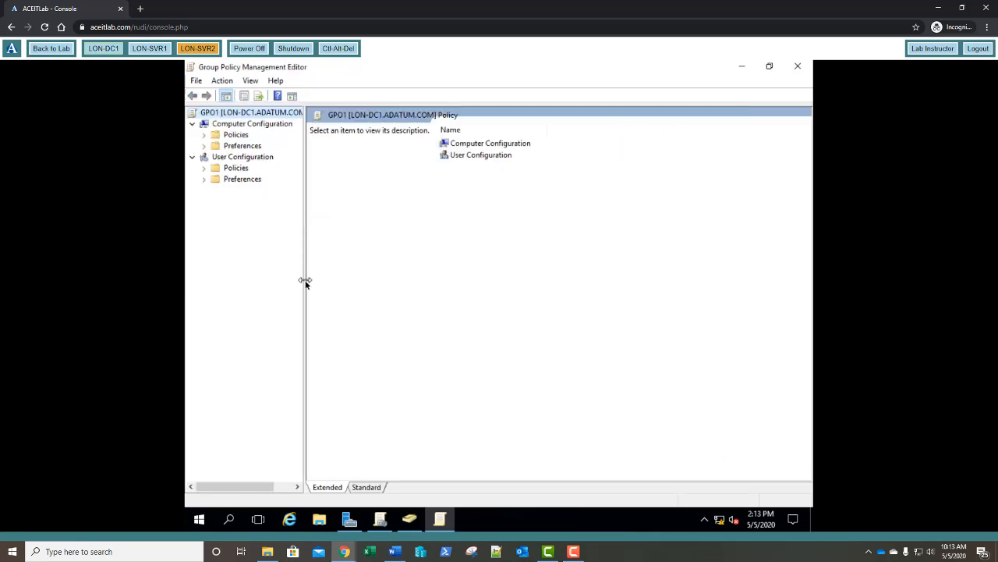
left_click_drag(305, 283, 328, 287)
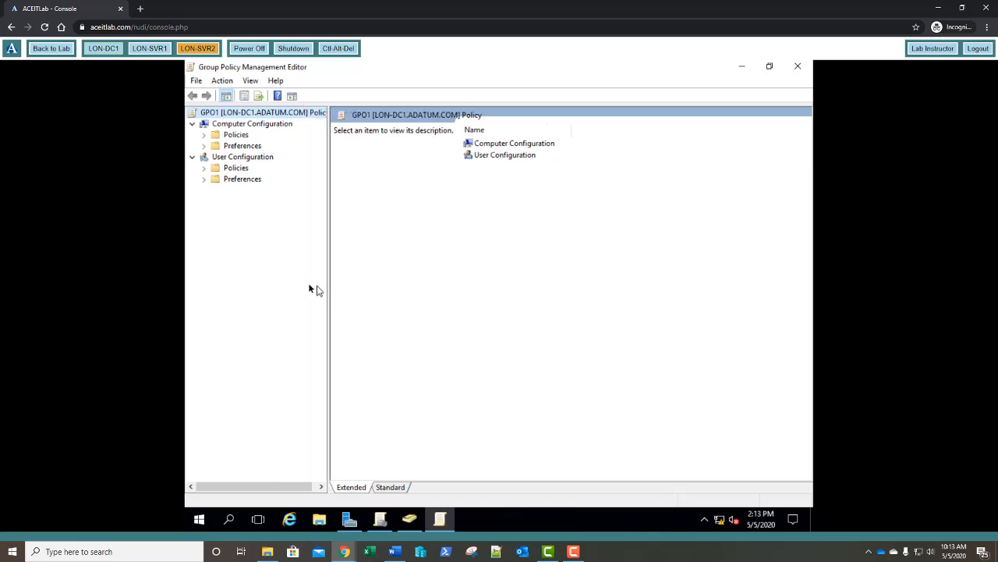
Step: Show Computer Policies > Administrative Templates > System > Group Policy settings sorted by name, selecting the loopback processing mode setting
left_click(203, 136)
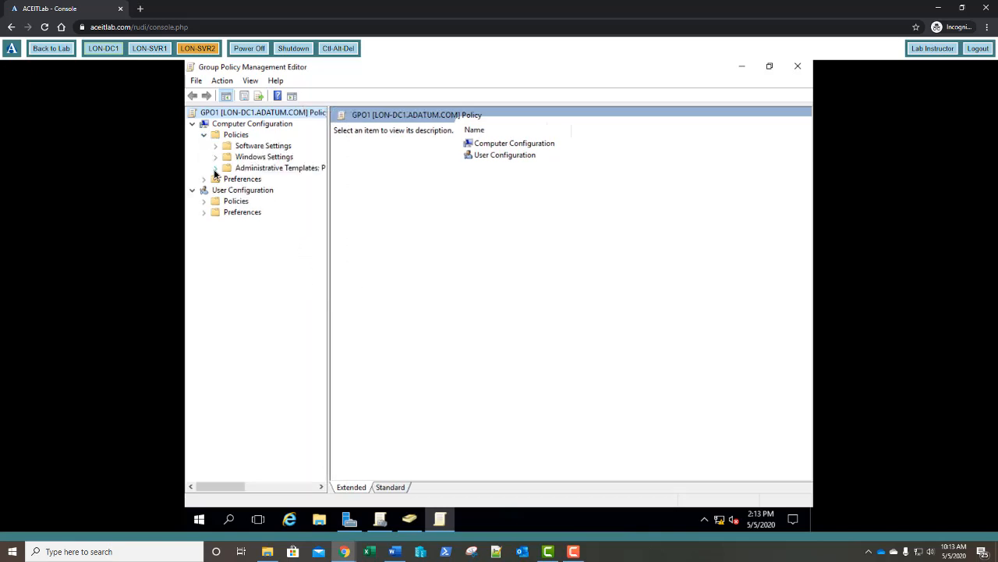
left_click(215, 170)
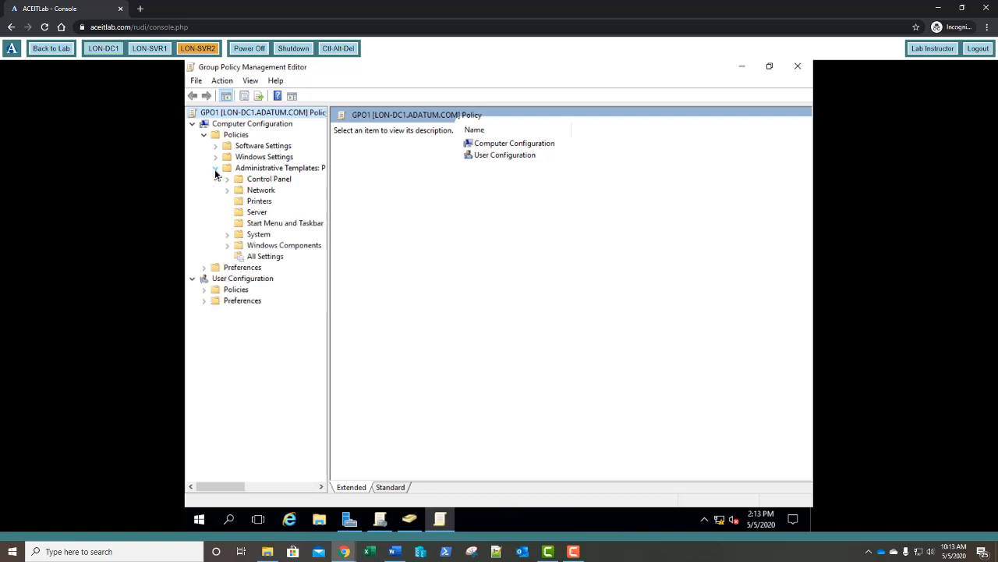
left_click(227, 234)
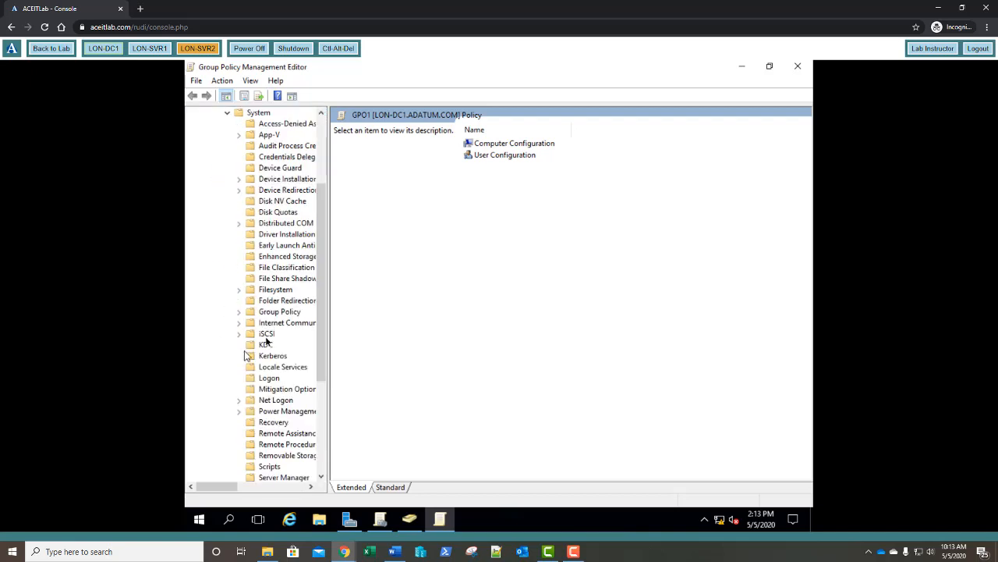
left_click(278, 312)
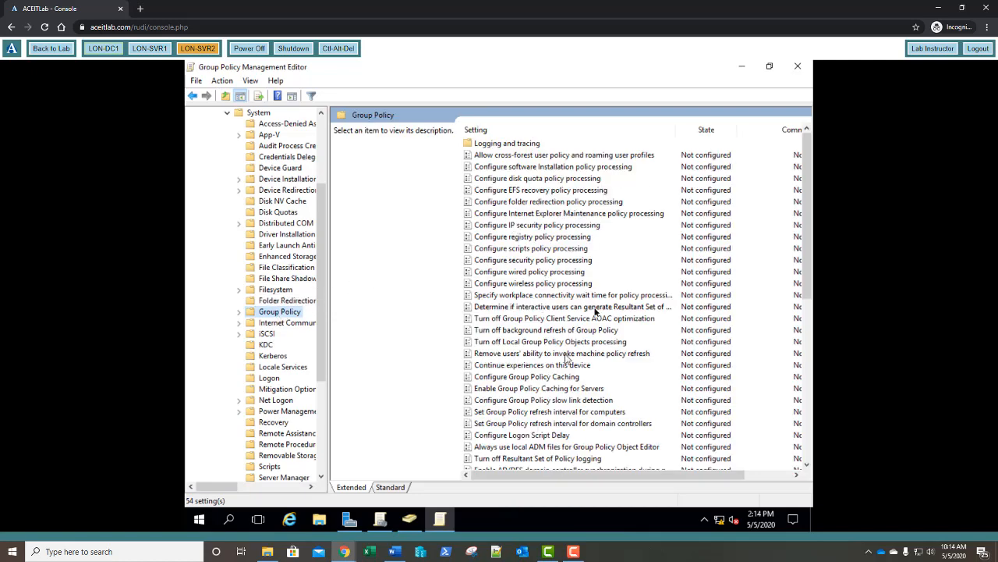
left_click(552, 133)
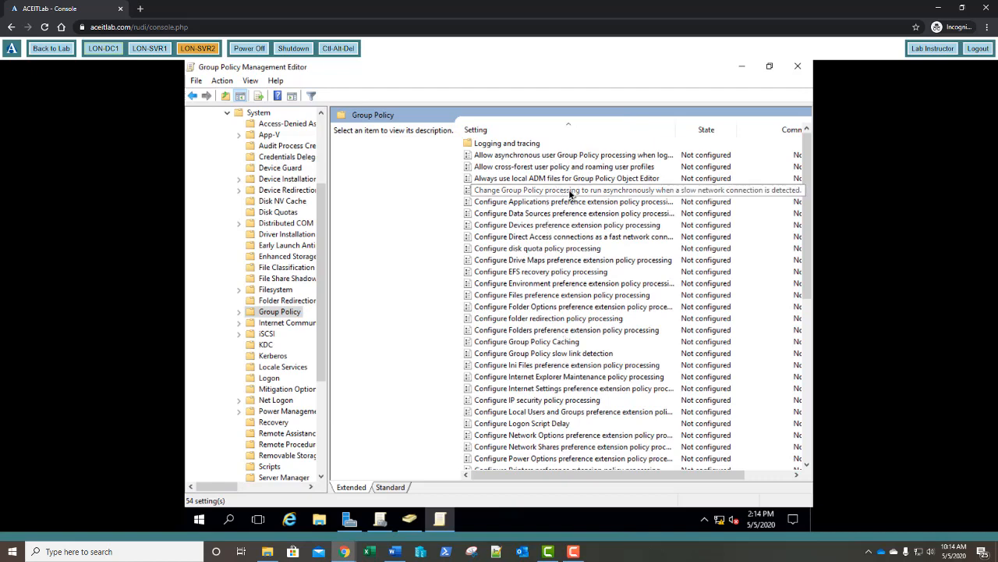
scroll(577, 202, "down", 9)
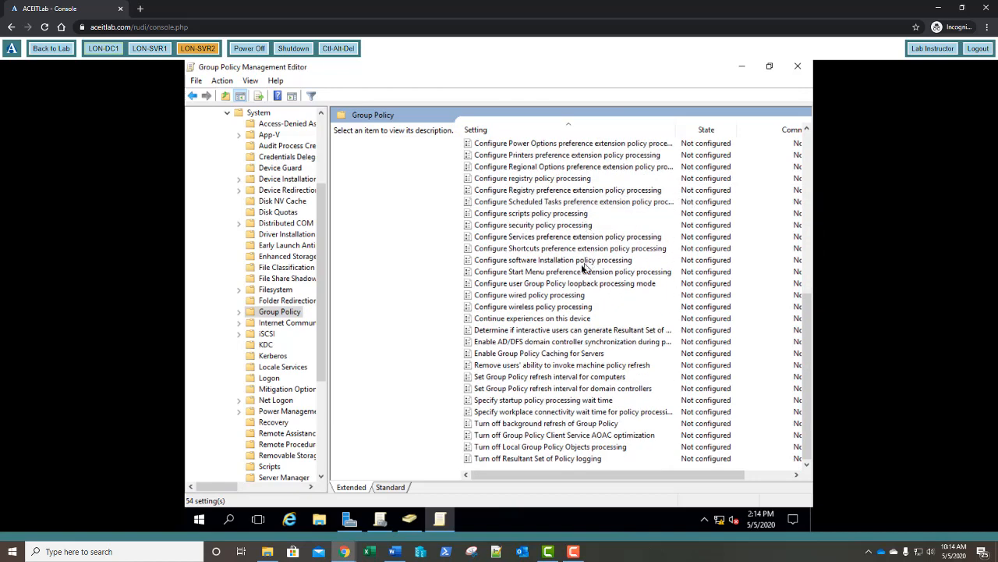
left_click(529, 286)
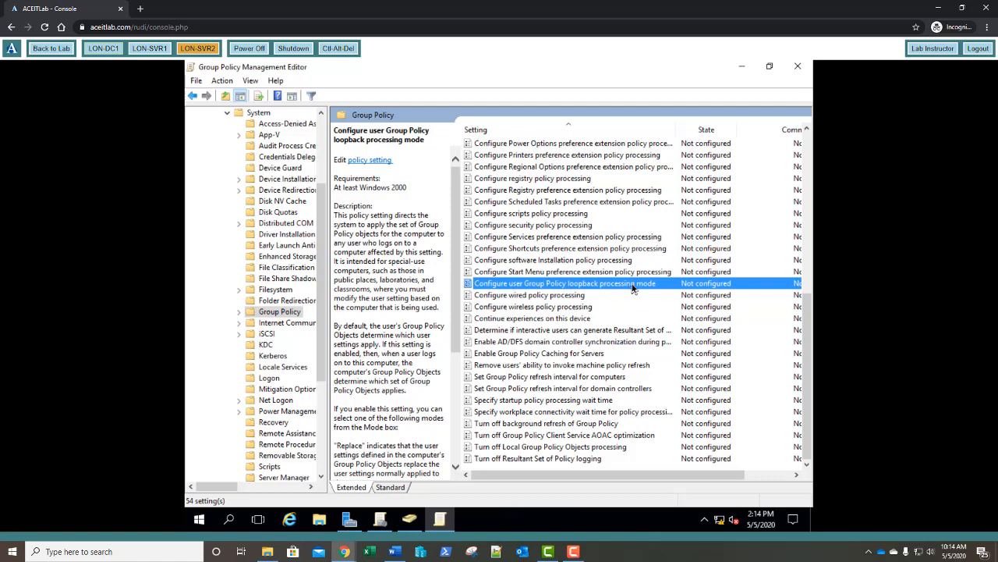
Step: Set Configure user Group Policy loopback processing mode to Enabled with Mode Merge
double_click(632, 287)
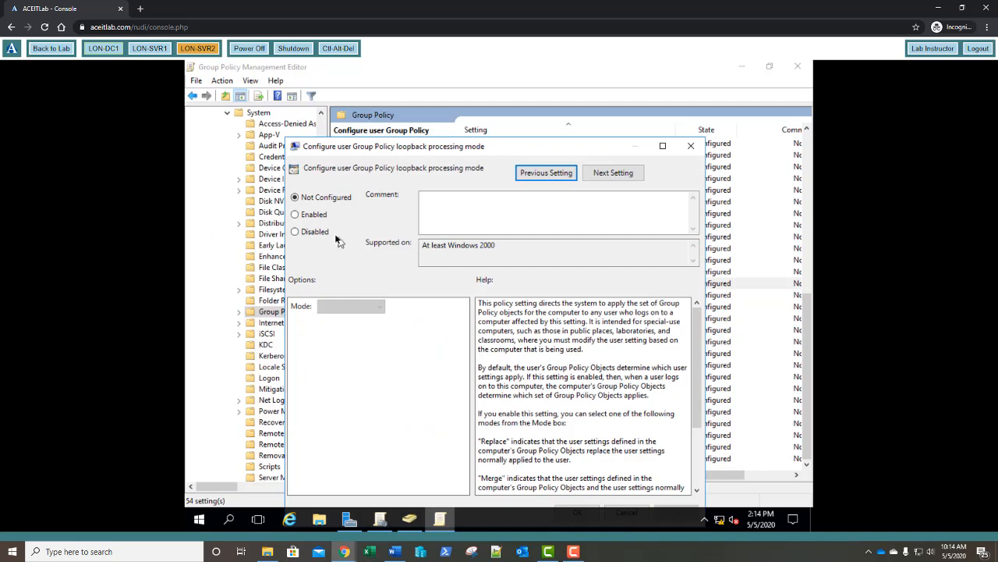
left_click(308, 220)
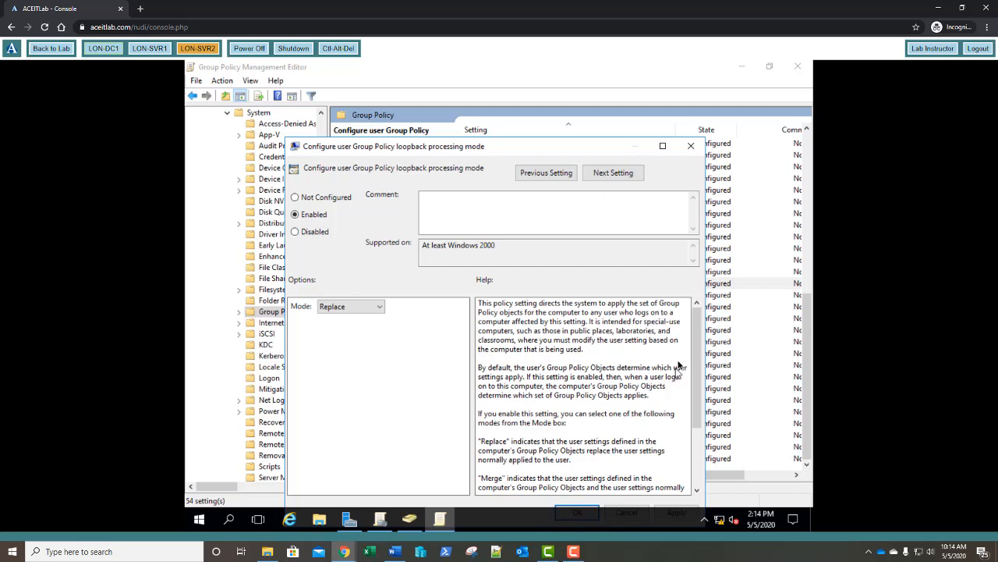
left_click_drag(695, 327, 701, 396)
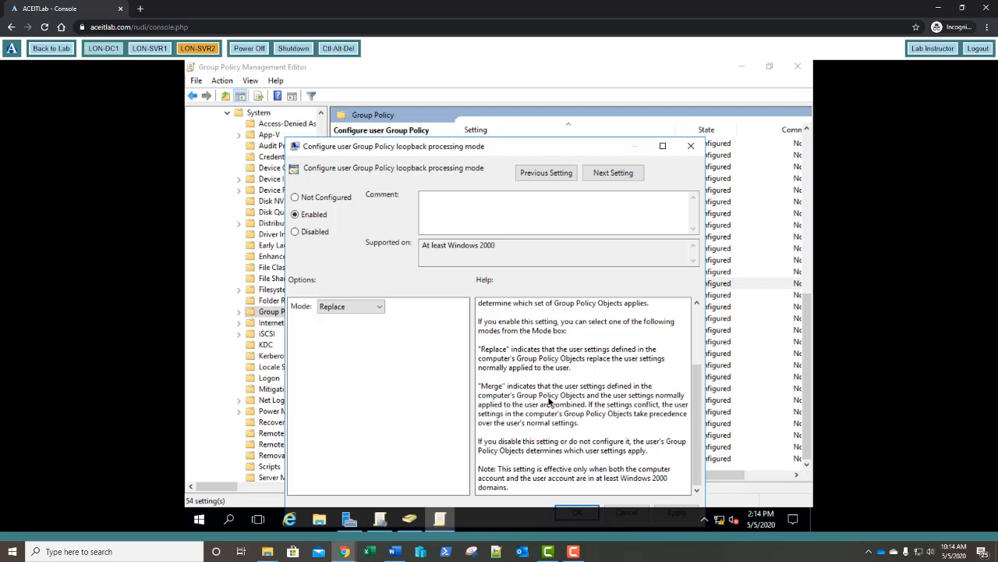
left_click(334, 311)
left_click(335, 319)
left_click_drag(494, 150, 490, 121)
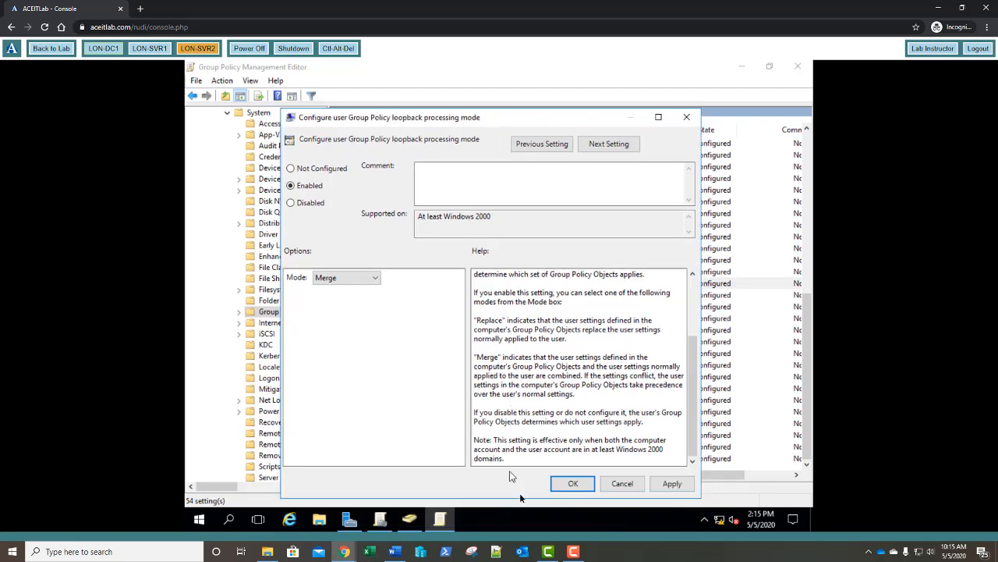
left_click(573, 483)
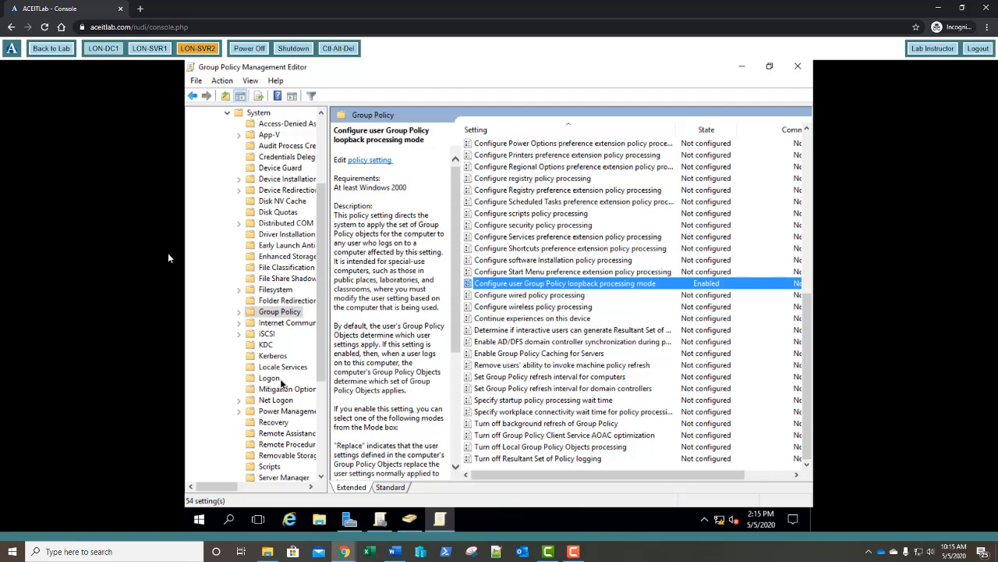
Step: Return to the lab overview, open the LON-SVR1 console and send Ctrl-Alt-Del
left_click(50, 52)
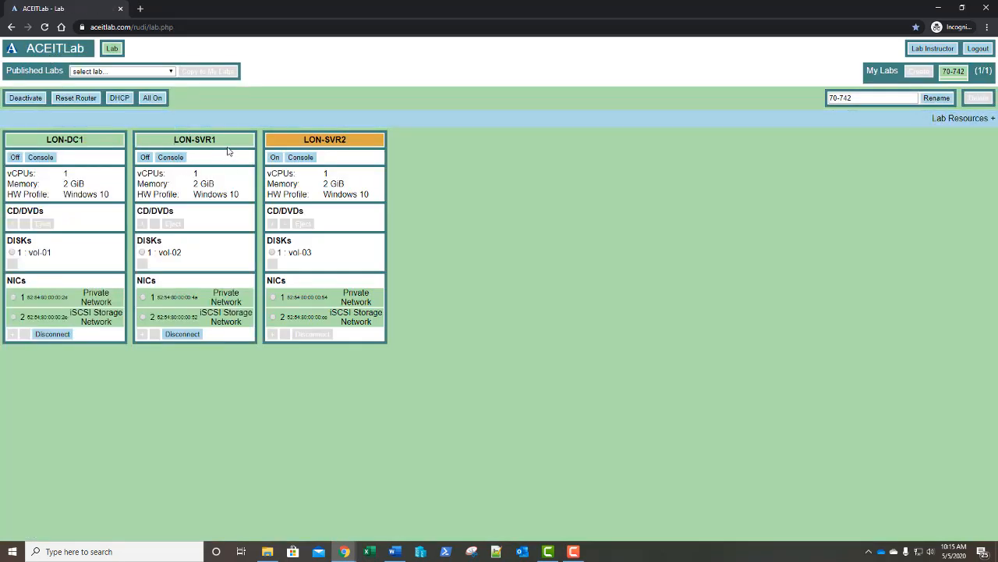
left_click(181, 158)
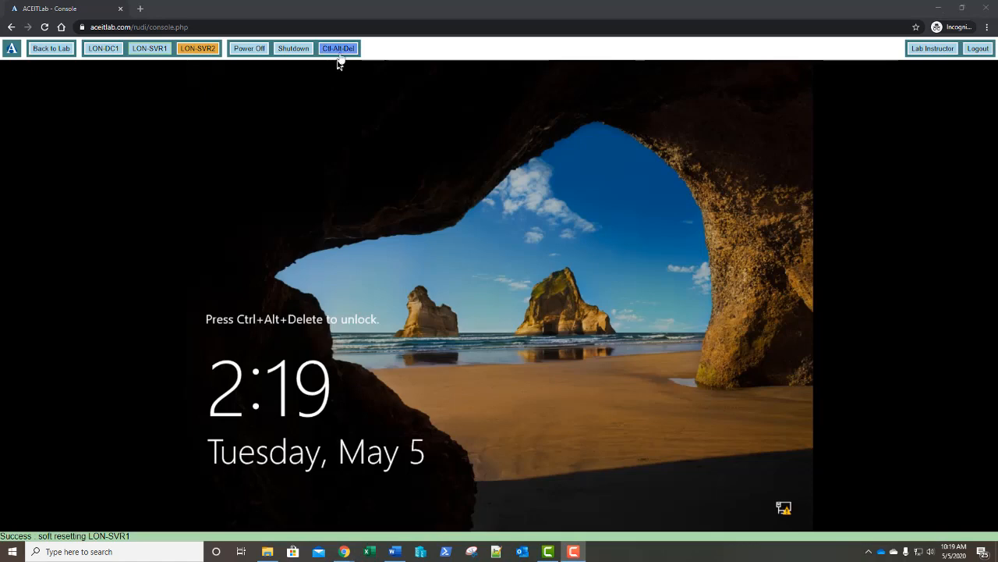
left_click(338, 51)
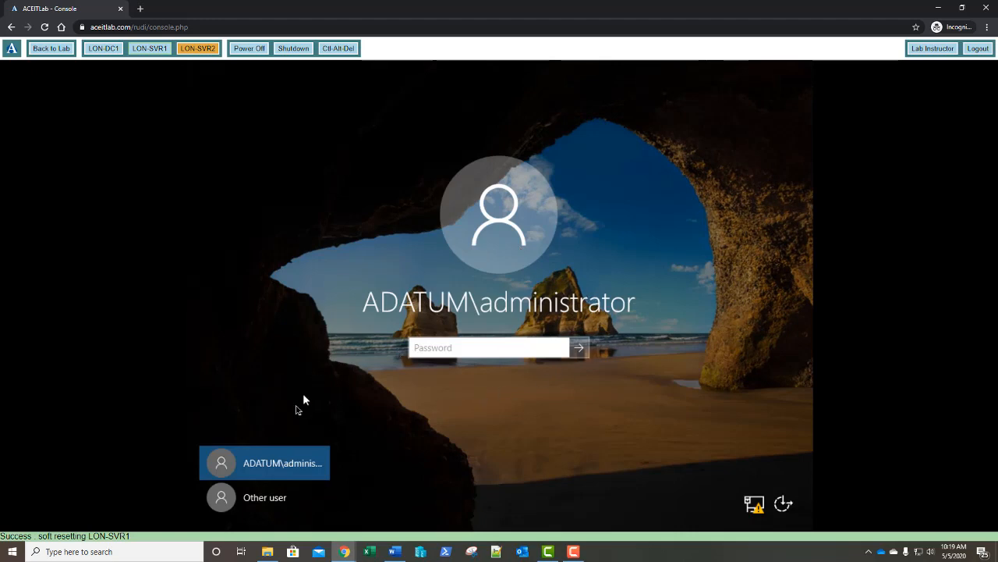
Step: Sign in to LON-SVR1 as the non-admin domain user with their password, then bring up the Win+X menu
left_click(256, 499)
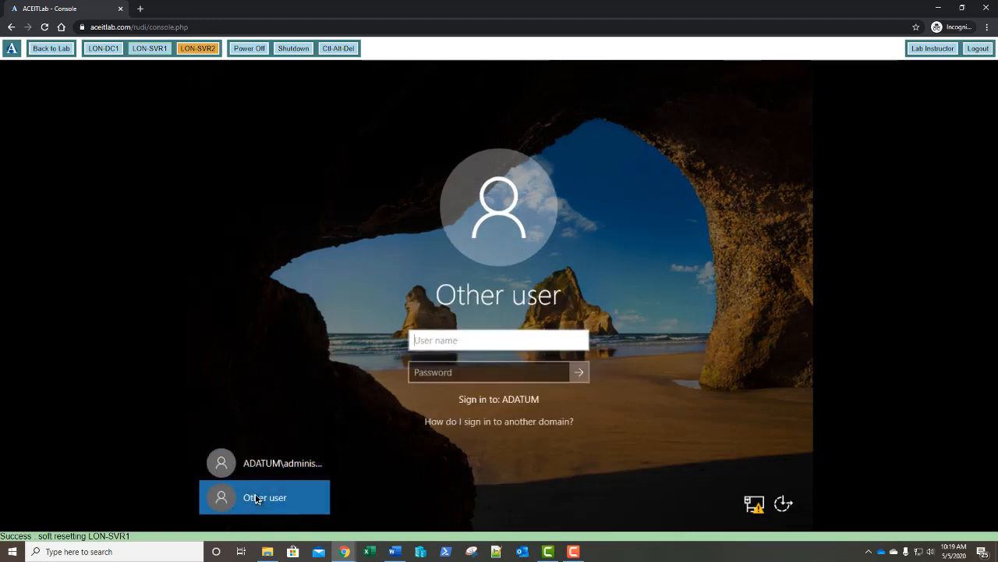
key("Tab")
type("Pa55w.rd")
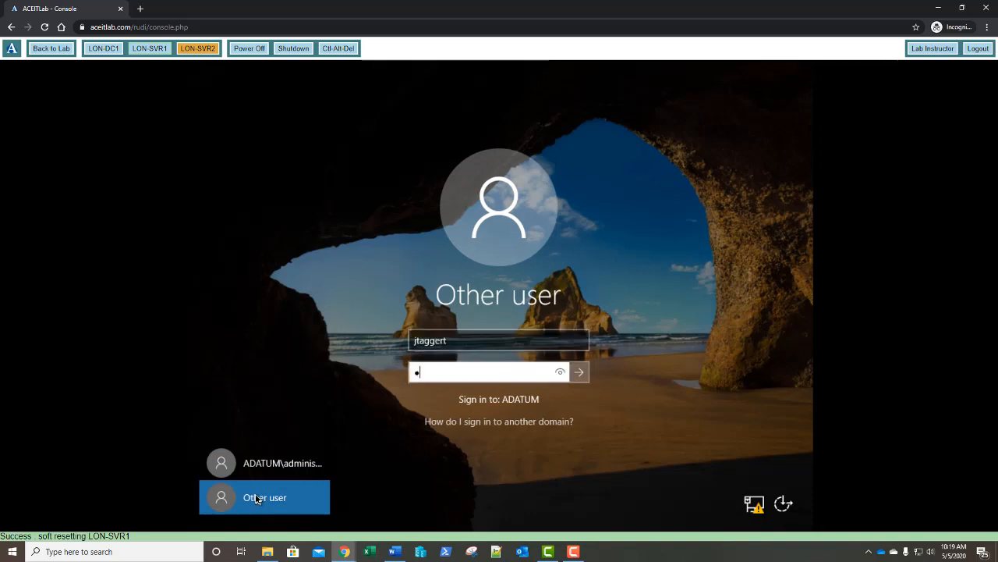
key("Return")
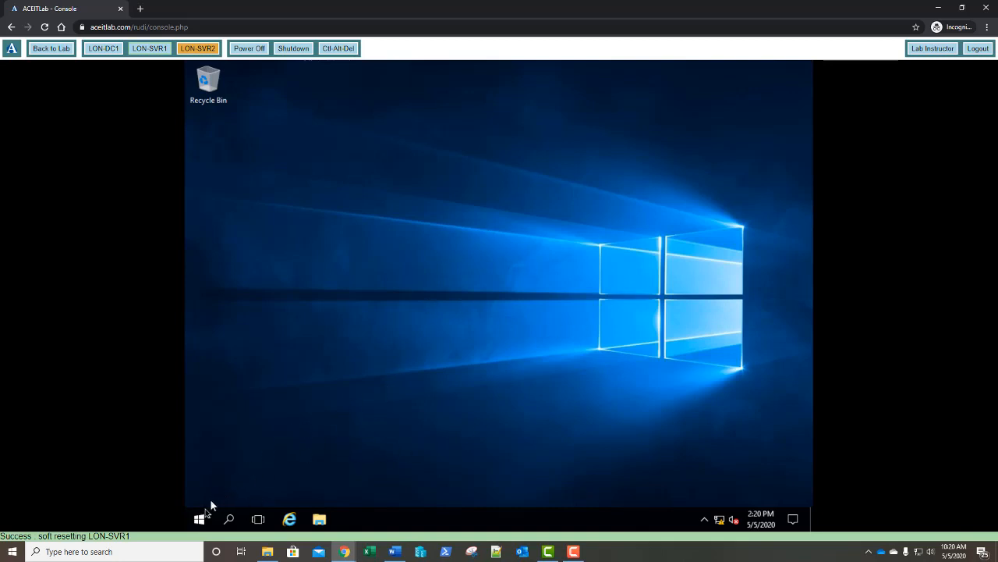
right_click(200, 524)
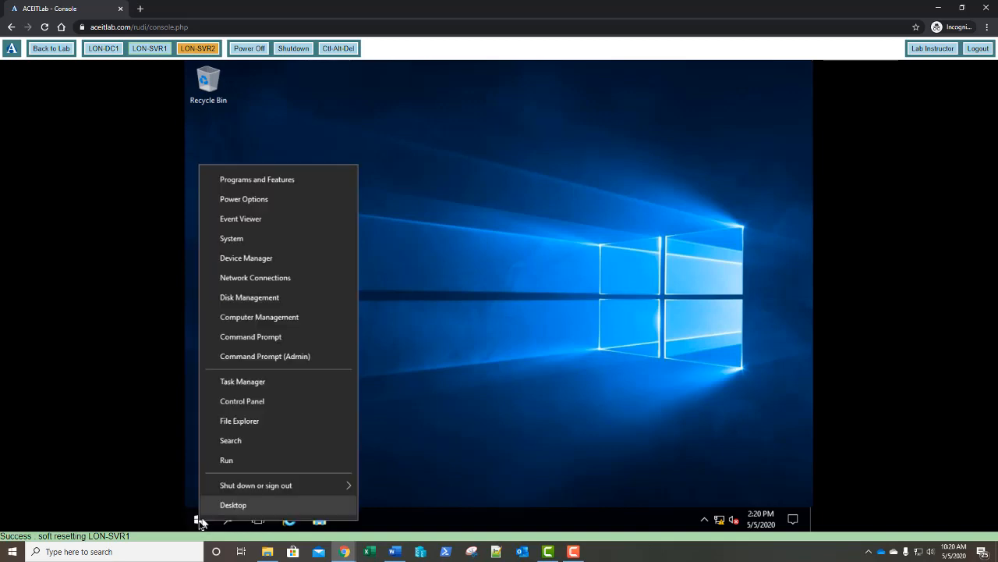
Step: Run gpupdate /force in a Command Prompt, then close it with exit
left_click(246, 338)
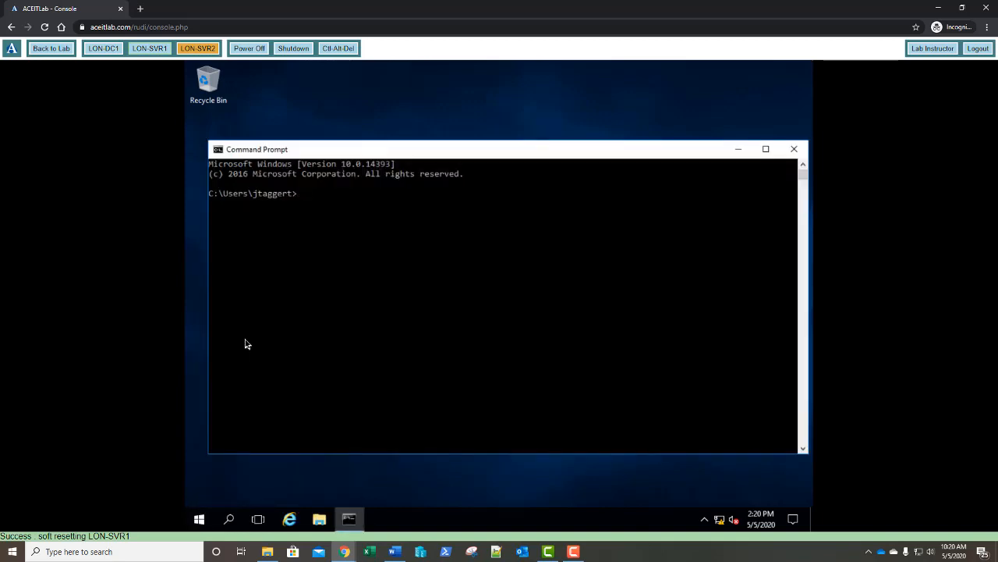
type("gpupdate /force")
key("Return")
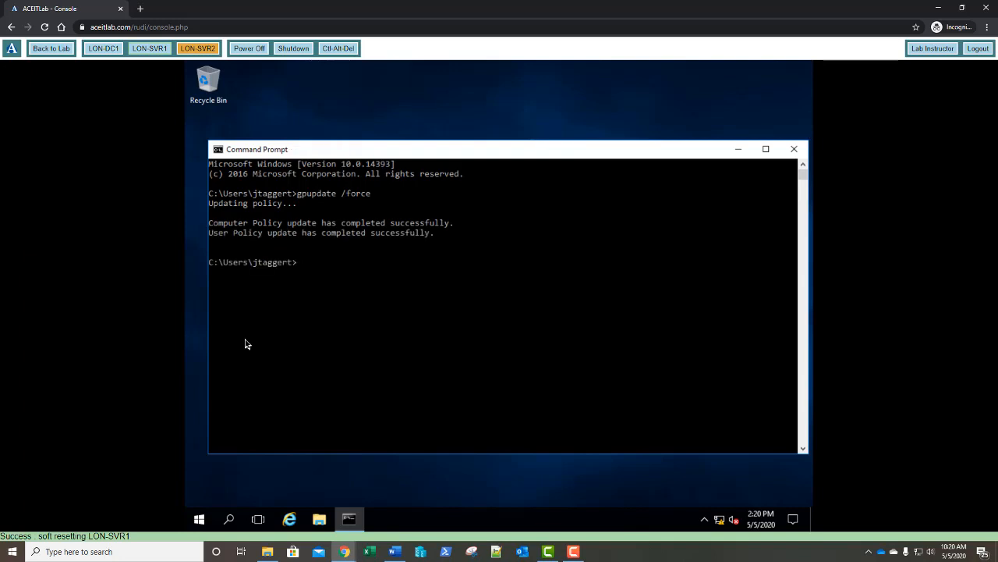
type("exit")
key("Return")
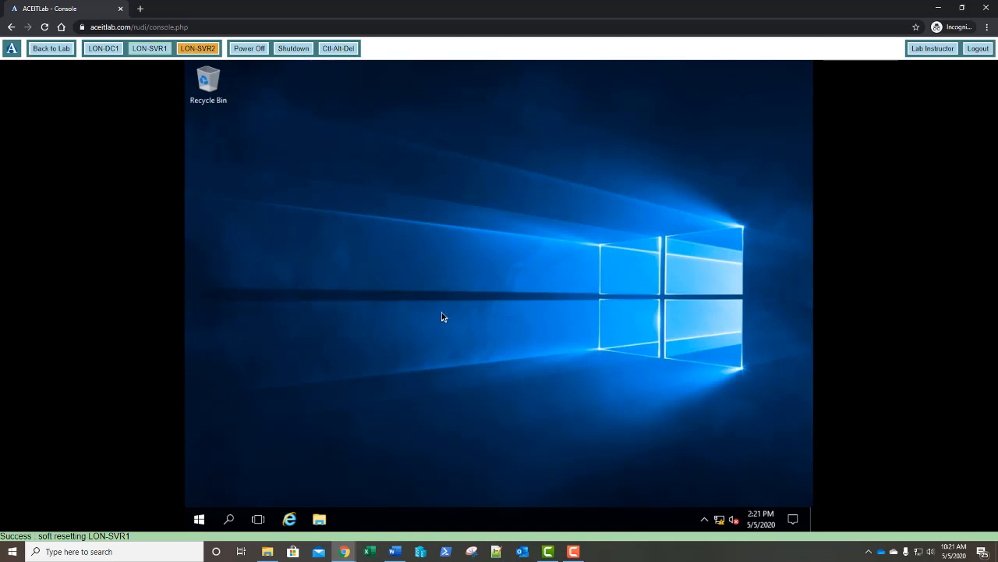
Step: On LON-DC1, close the policy editor and bring up the Group Policy Results node's options
left_click(95, 50)
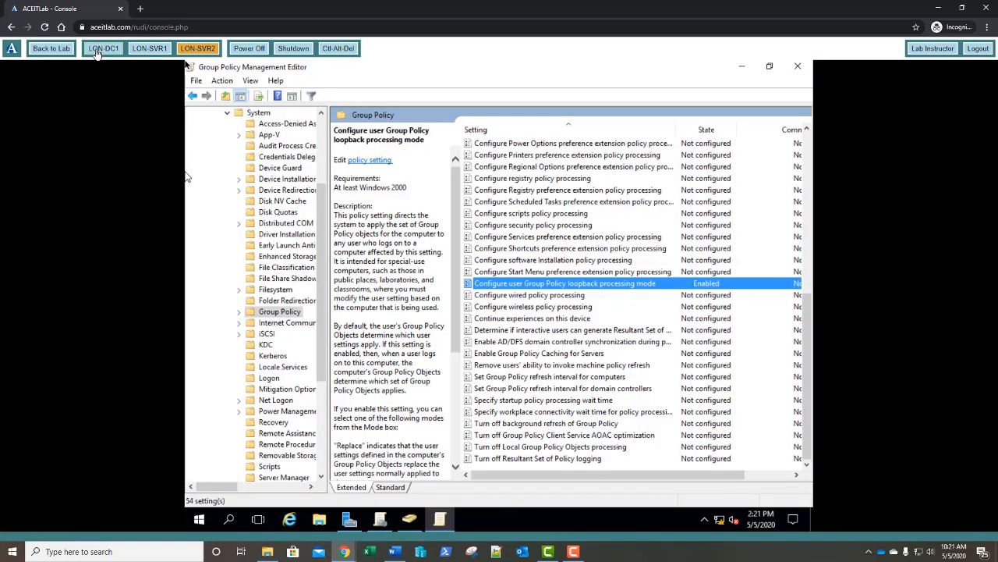
left_click(797, 68)
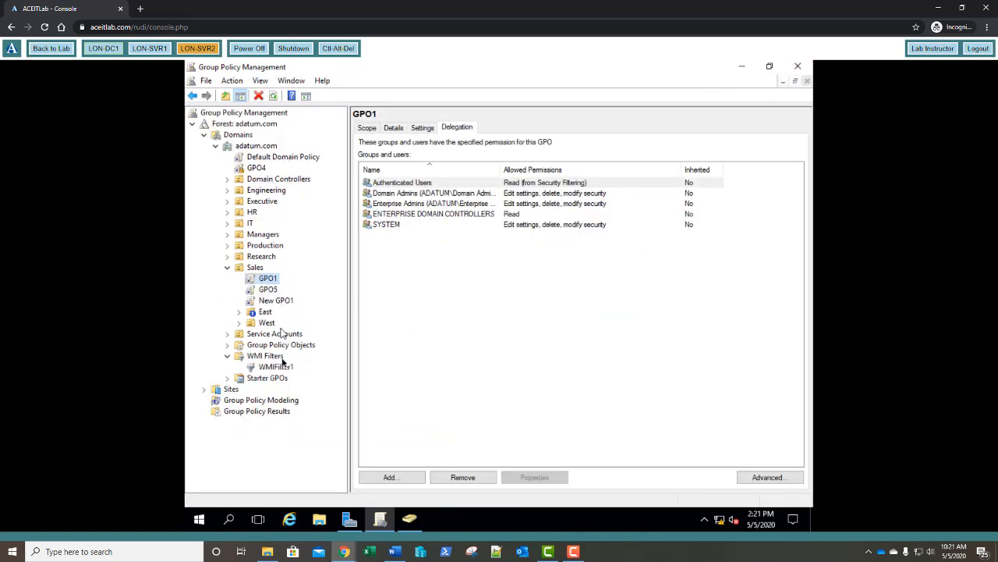
left_click(244, 413)
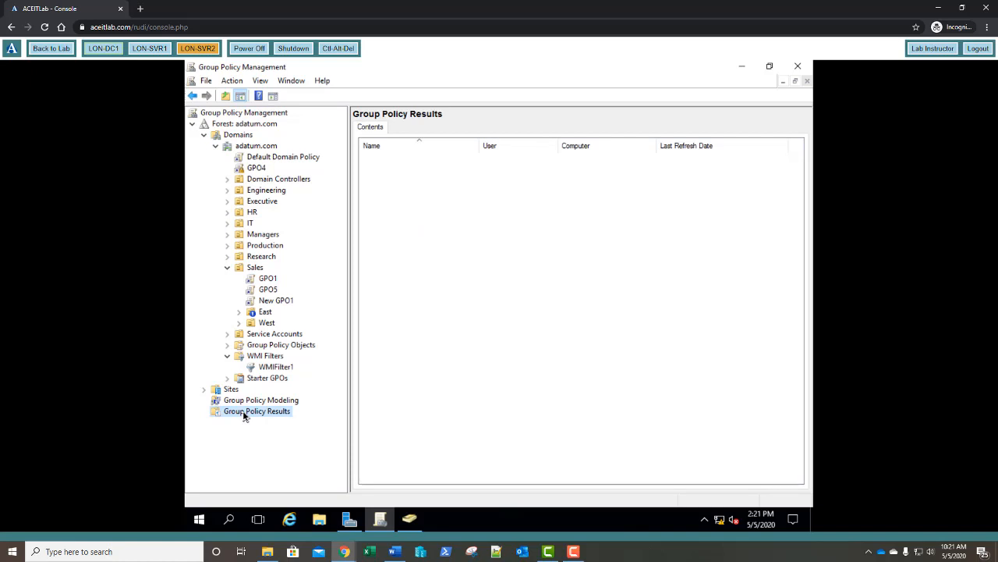
right_click(245, 416)
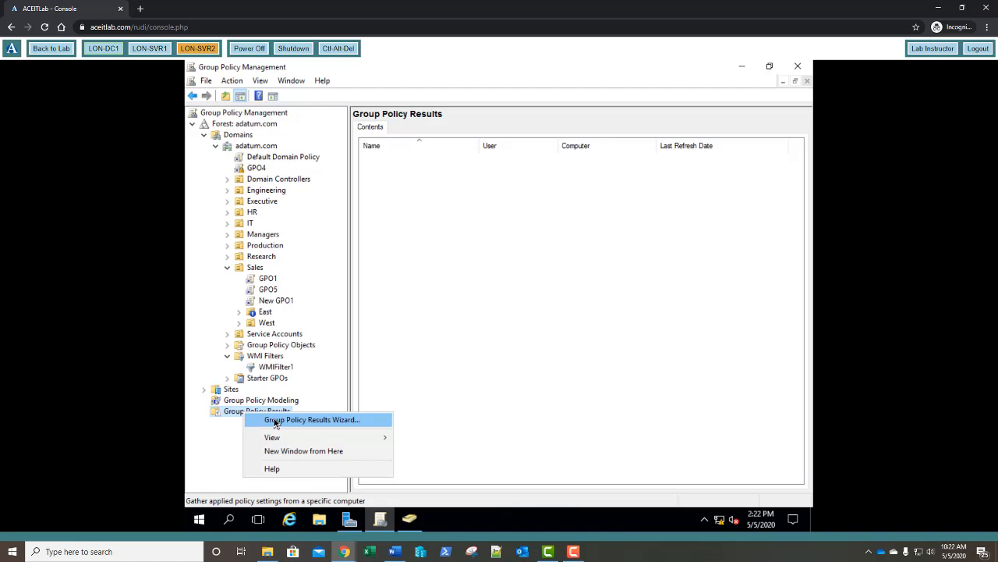
Step: Run the Group Policy Results Wizard targeting computer LON-SVR1 and the non-administrator user
left_click(275, 422)
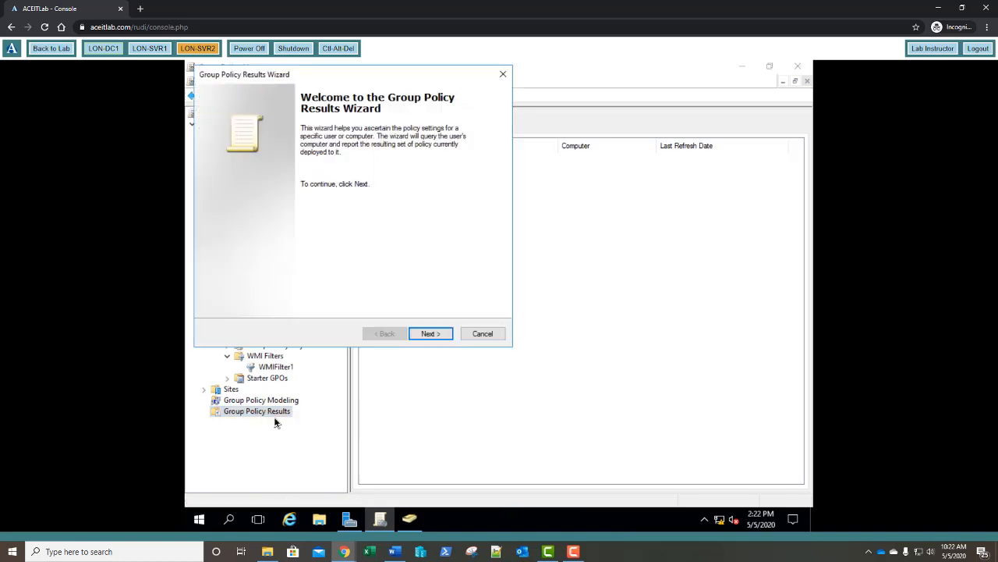
left_click(427, 334)
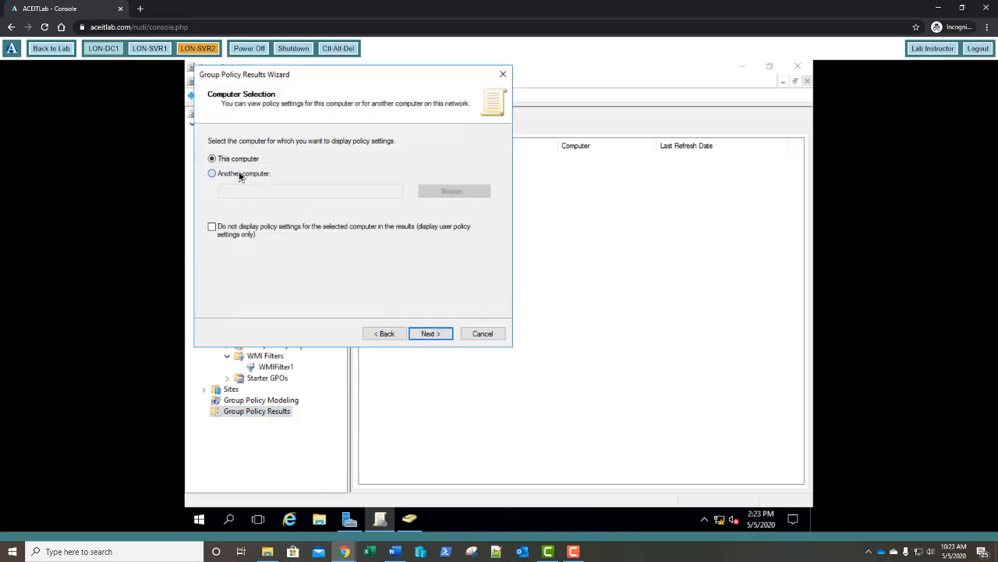
left_click(239, 174)
left_click(434, 193)
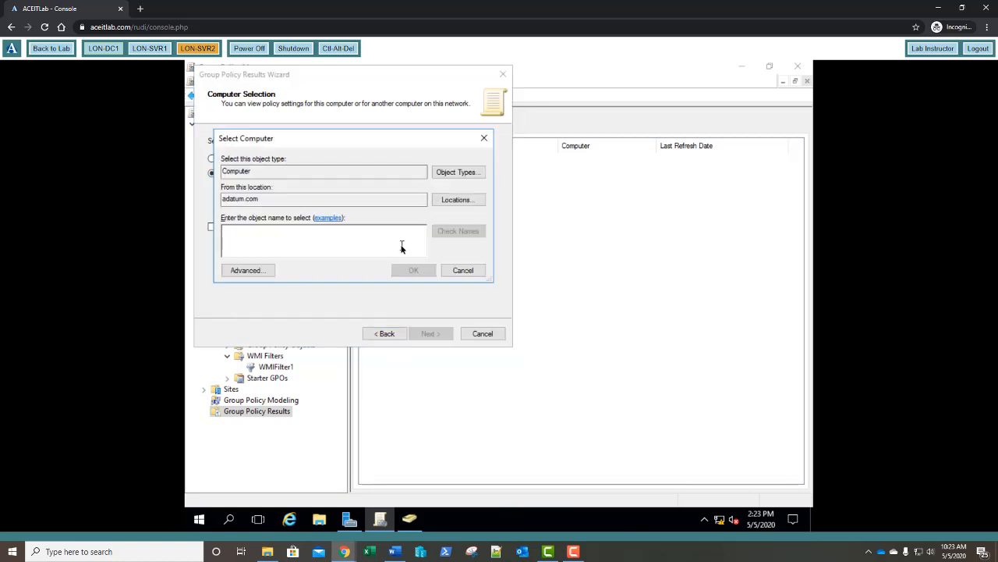
type("lon-")
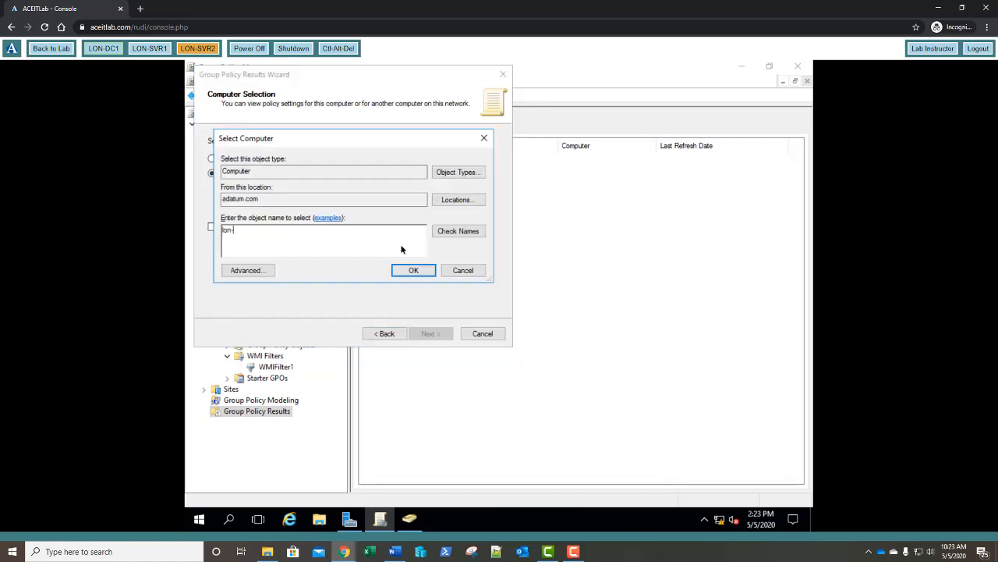
type("svr1")
key("Return")
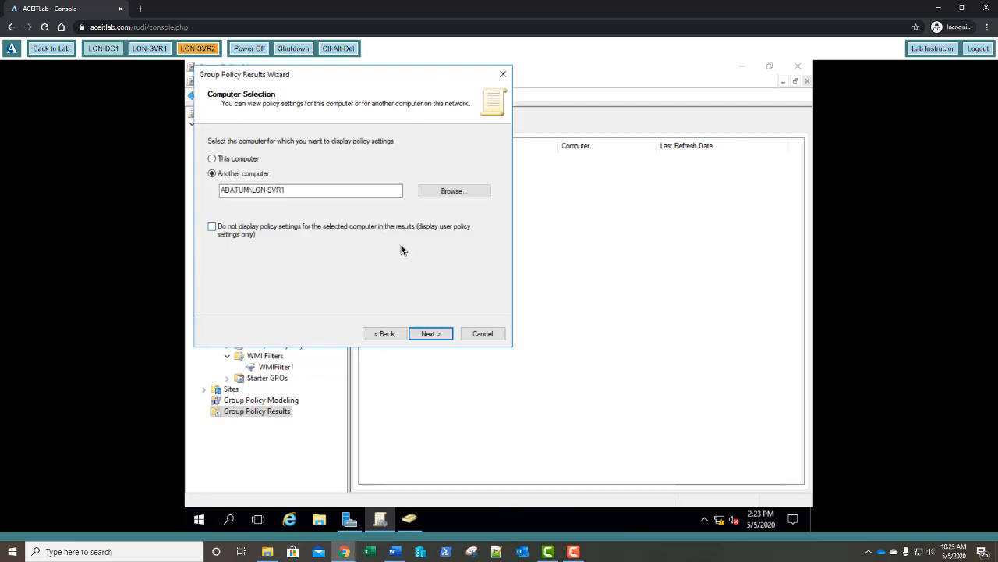
left_click(434, 334)
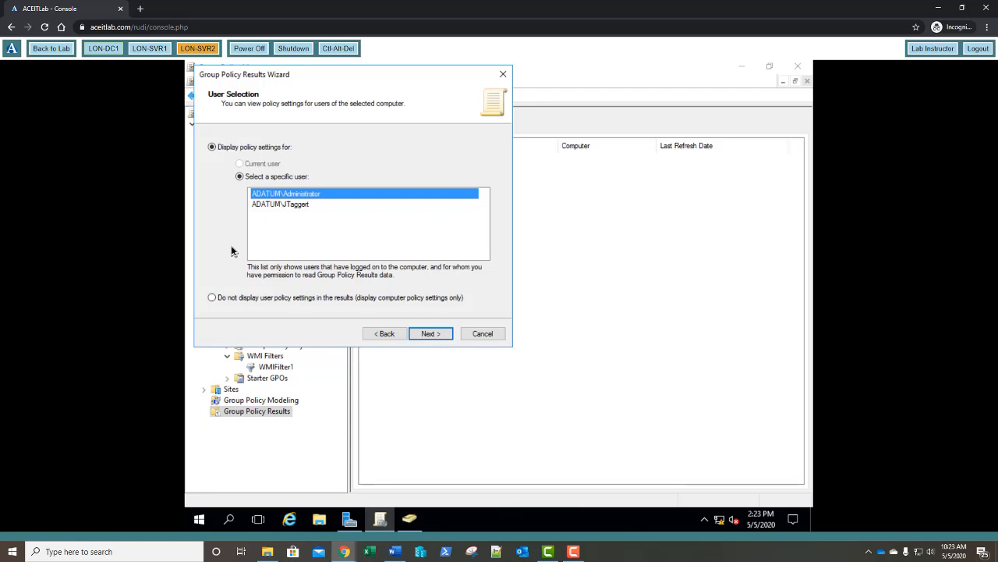
left_click(301, 206)
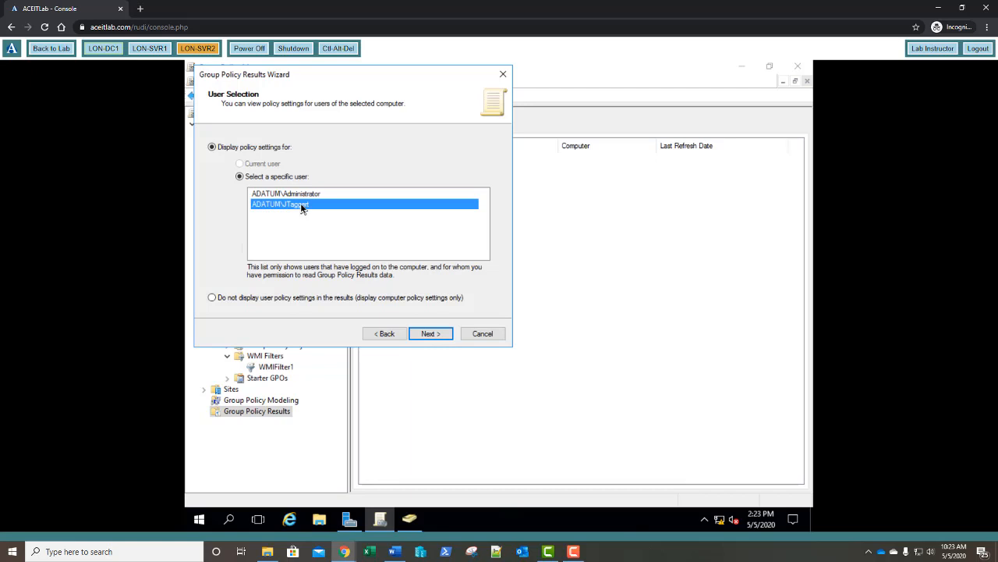
left_click(429, 334)
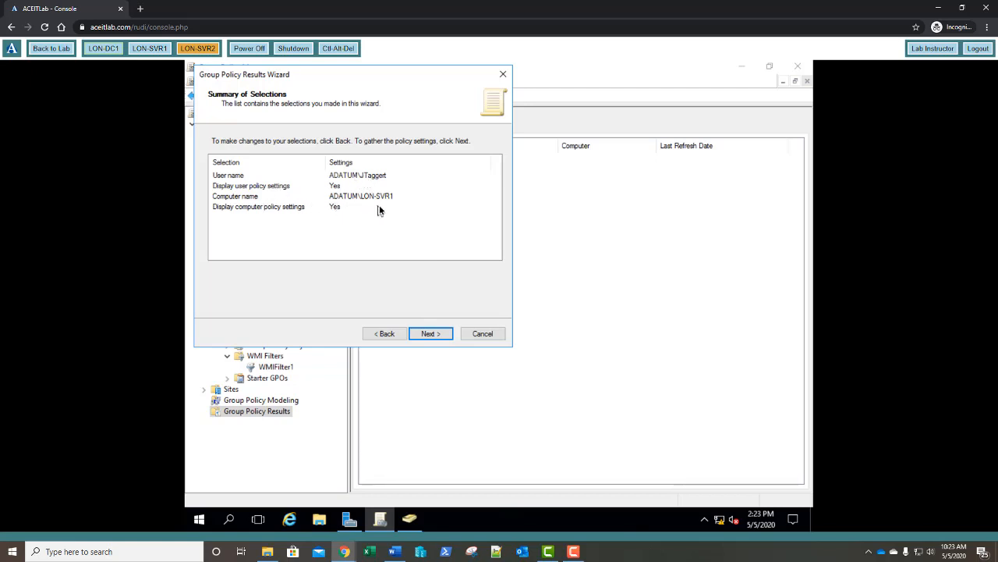
left_click(430, 334)
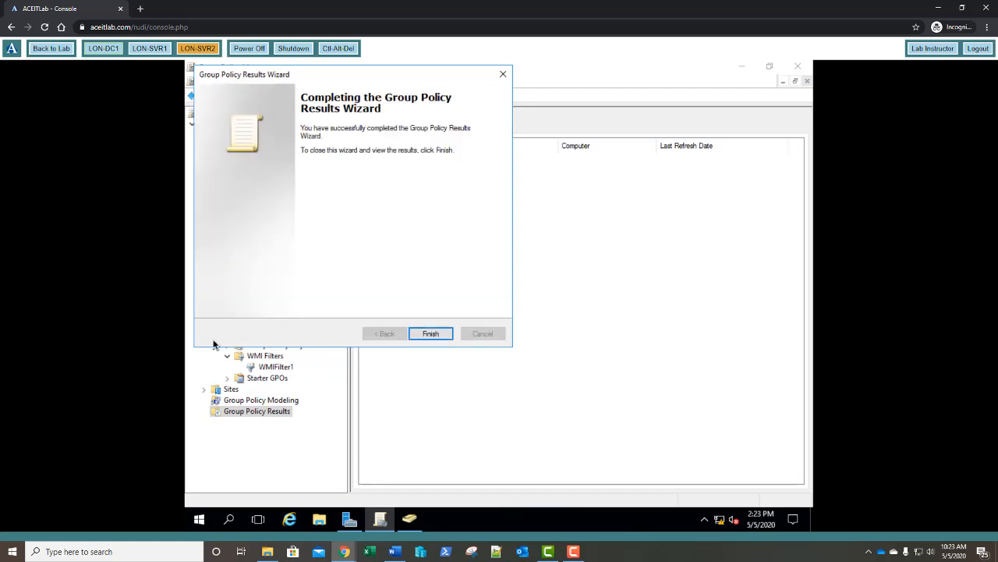
left_click(430, 334)
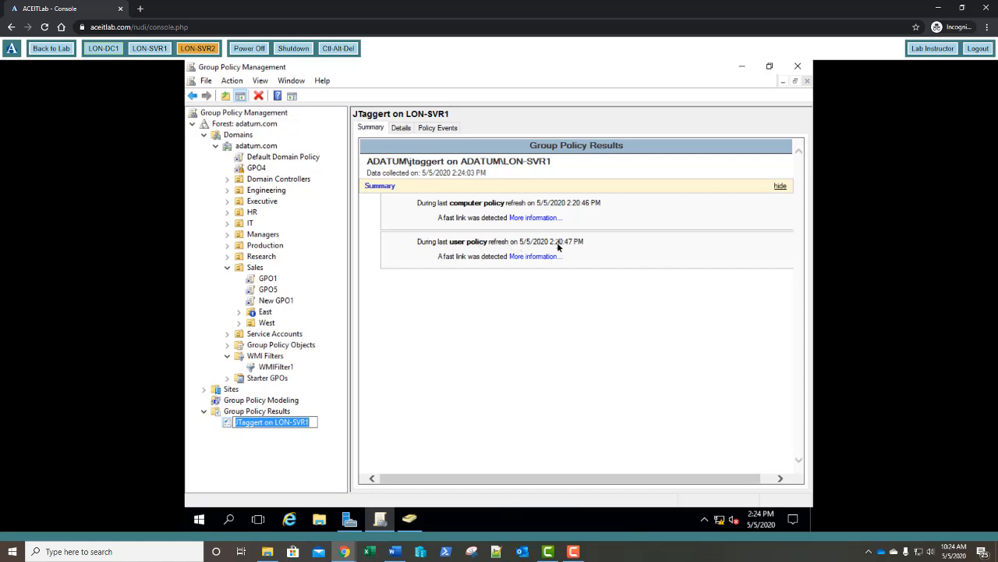
Step: Review the report's Computer and User Details, then switch to its Policy Events
left_click(401, 129)
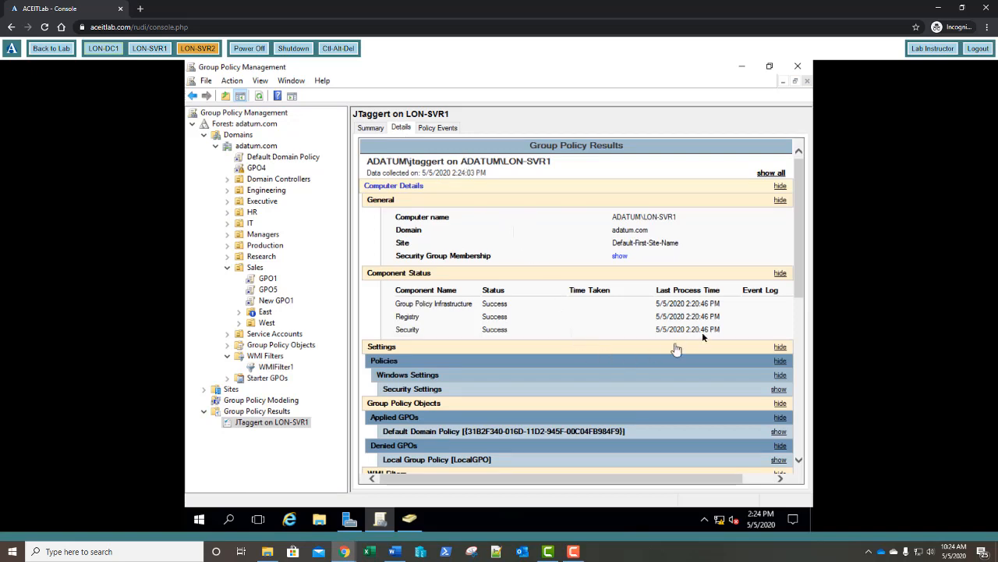
left_click_drag(796, 202, 817, 381)
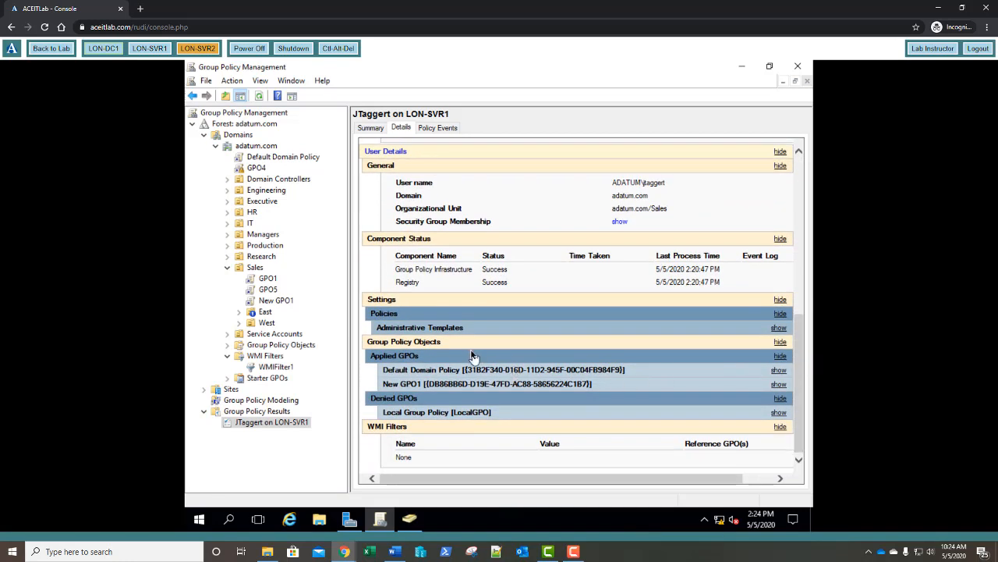
scroll(442, 317, "up", 10)
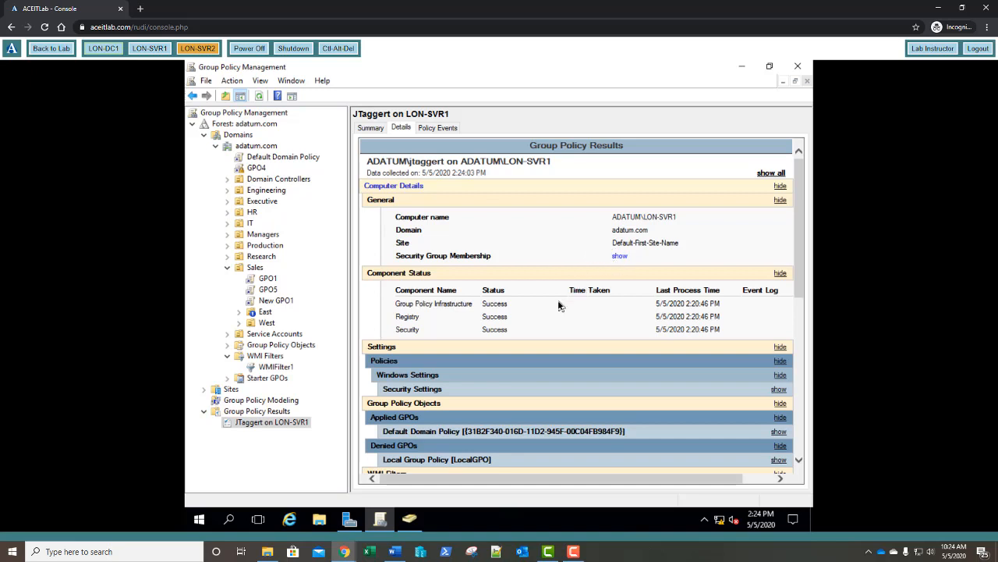
scroll(557, 305, "down", 1)
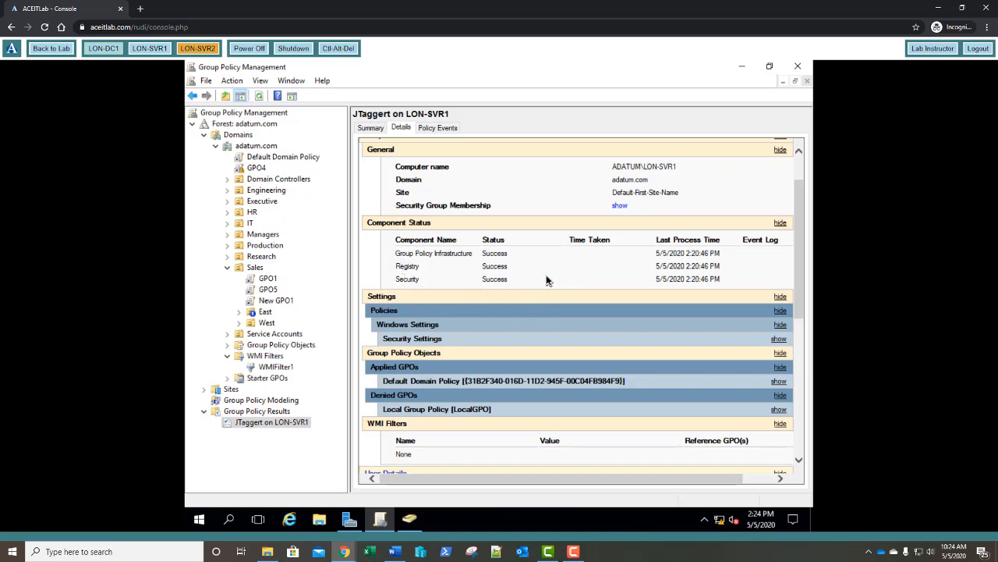
scroll(502, 321, "down", 2)
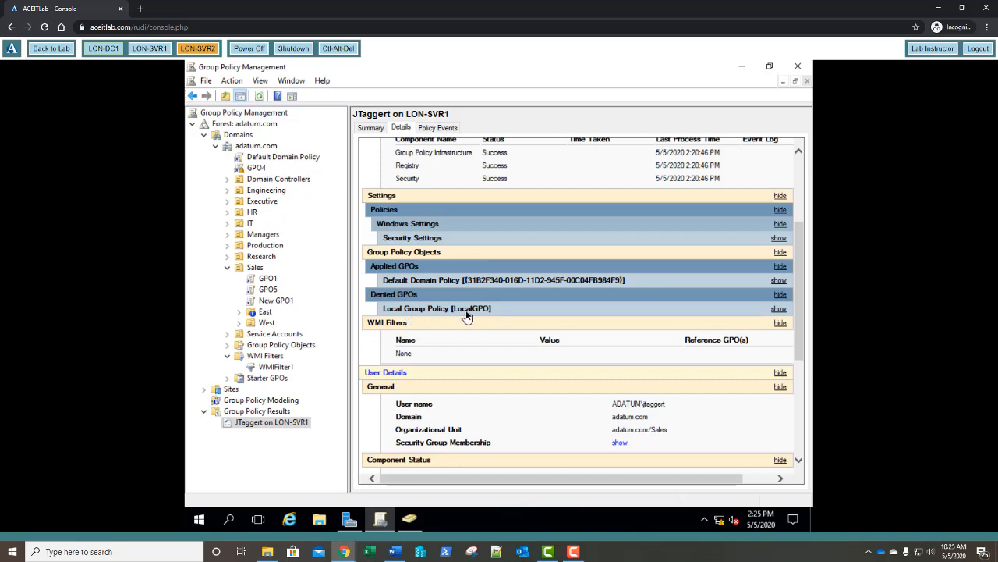
scroll(466, 315, "down", 3)
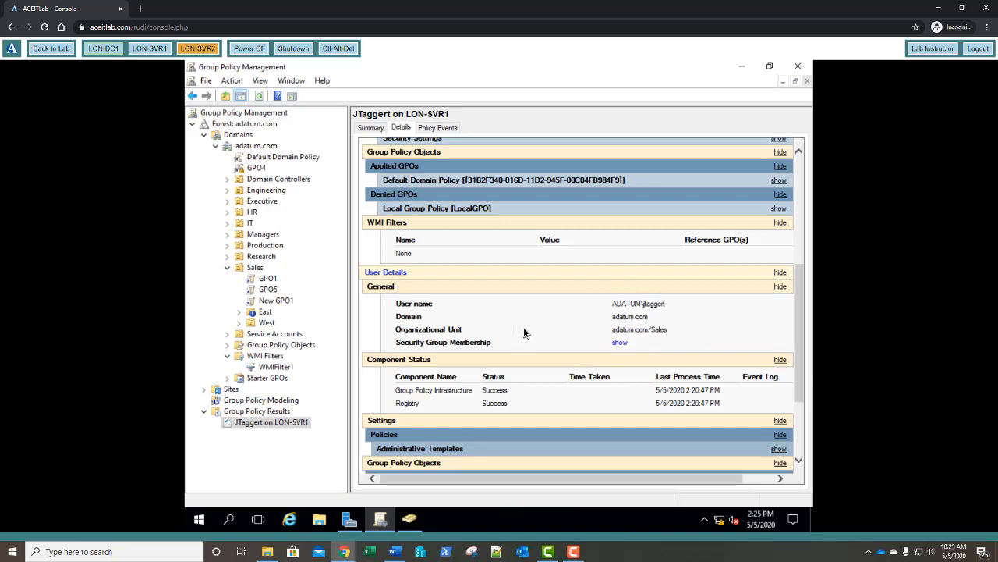
scroll(524, 333, "down", 3)
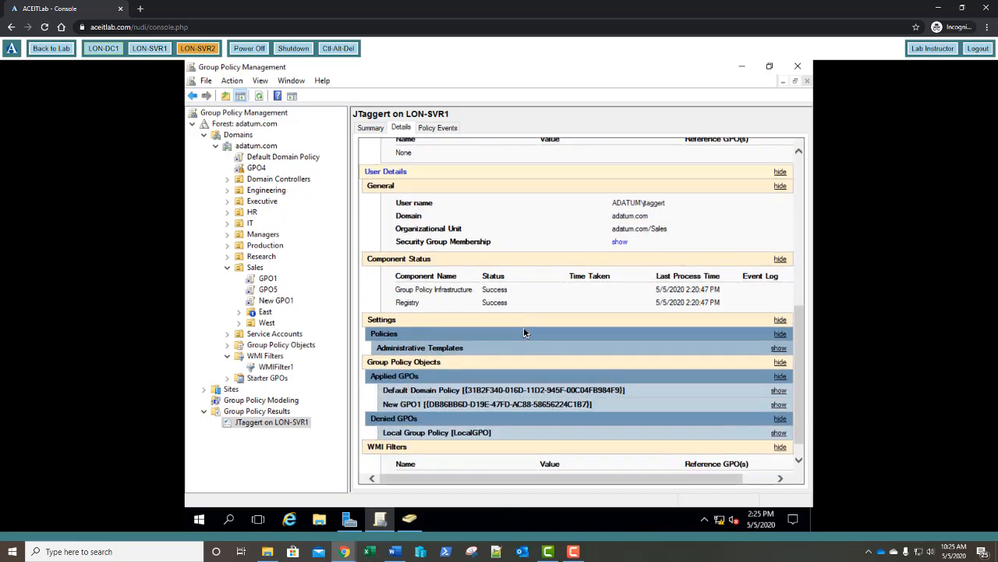
scroll(524, 331, "down", 1)
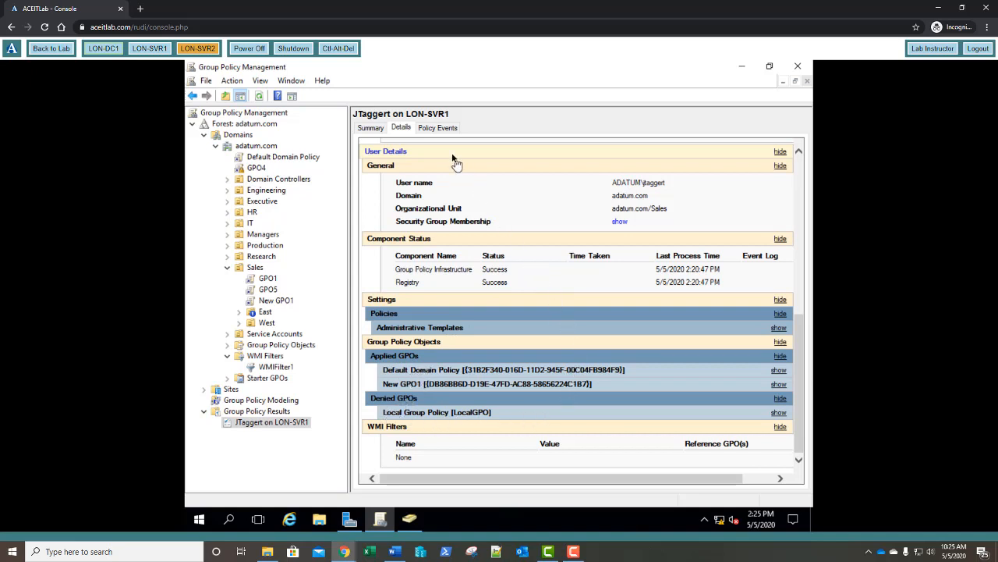
left_click(437, 129)
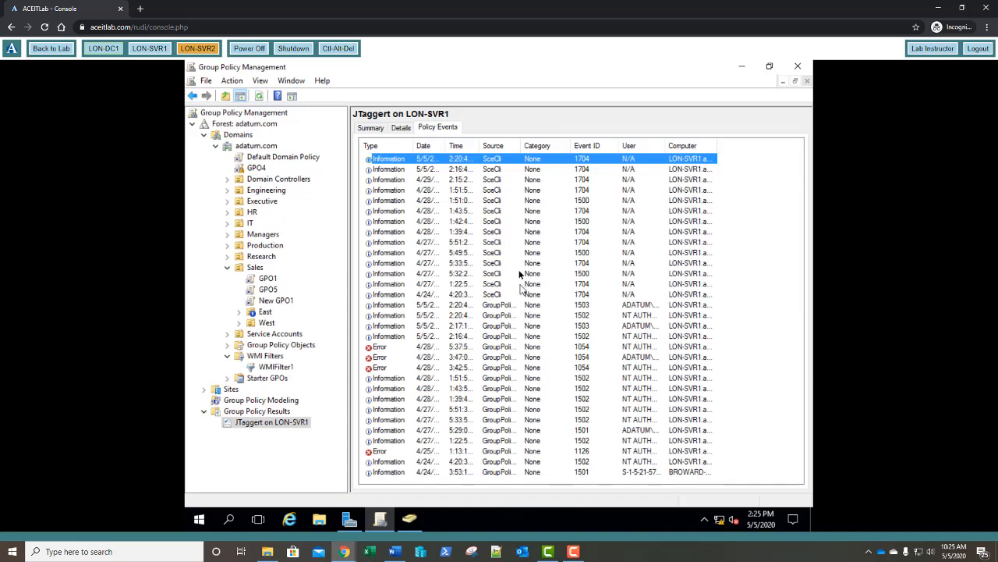
Step: View the latest SceCli event, then return to Details showing the user's applied GPOs
double_click(492, 159)
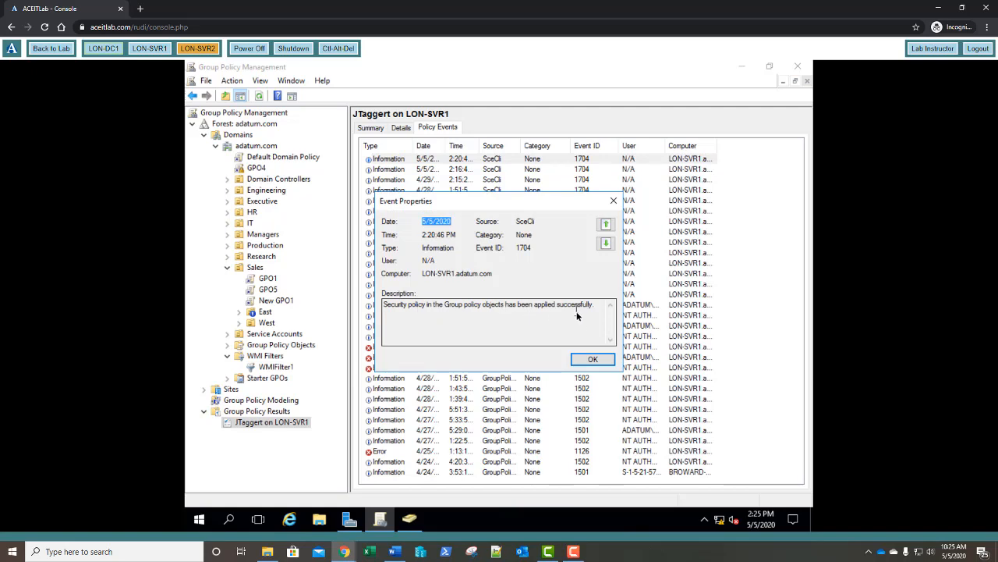
left_click(591, 359)
left_click(401, 127)
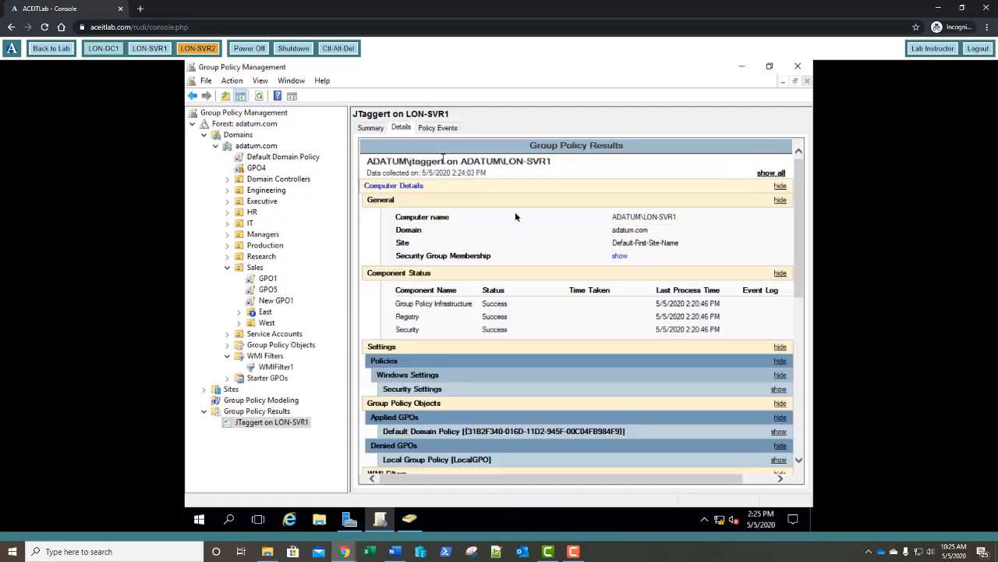
scroll(535, 226, "down", 5)
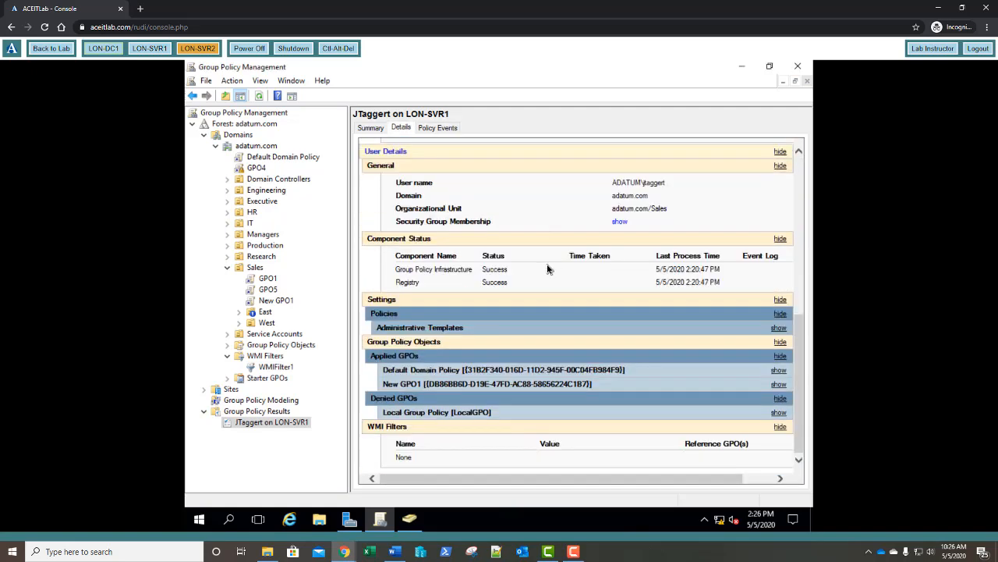
scroll(547, 265, "up", 3)
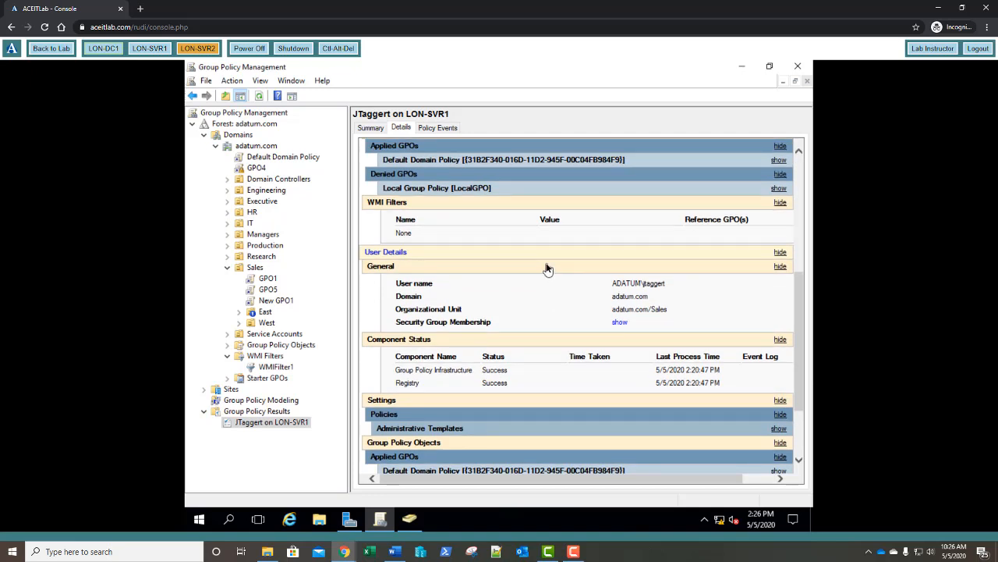